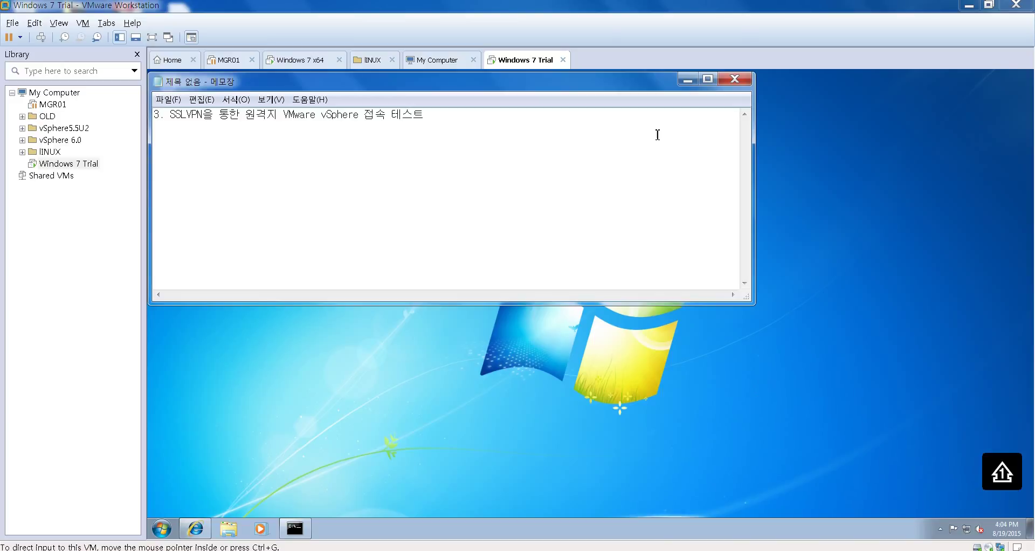
# Step: Minimize the Notepad note so the Windows 7 desktop is visible
pyautogui.click(688, 80)
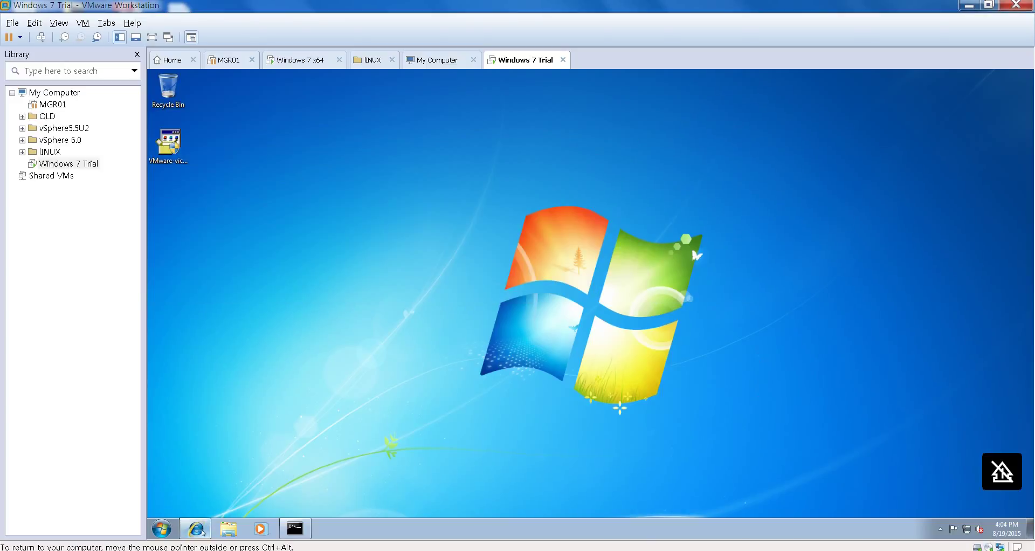
pyautogui.click(195, 528)
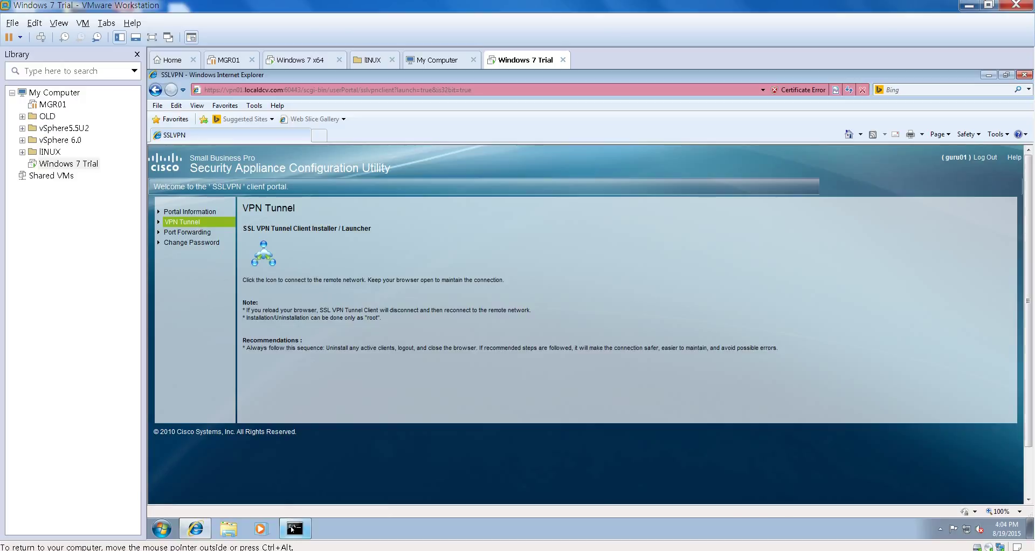
pyautogui.click(295, 528)
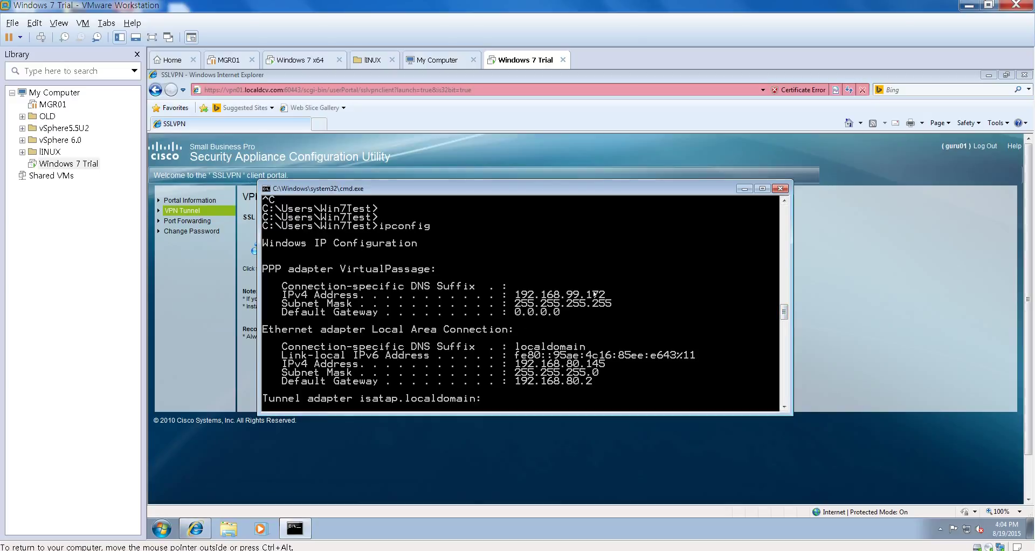
pyautogui.click(744, 189)
pyautogui.click(990, 76)
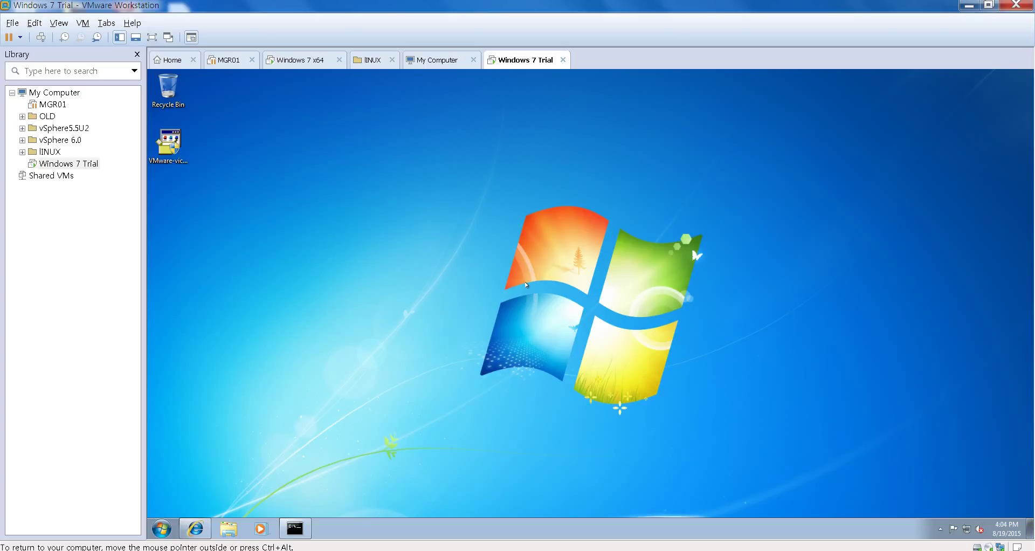
# Step: Launch the VMware-viclient installer package from the desktop and approve the UAC prompt
pyautogui.click(168, 143)
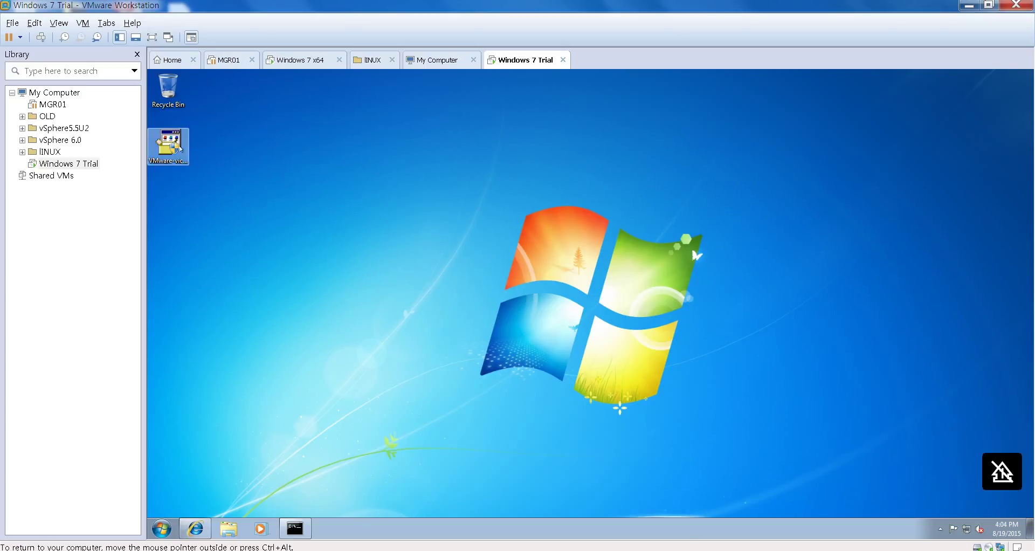
pyautogui.click(221, 180)
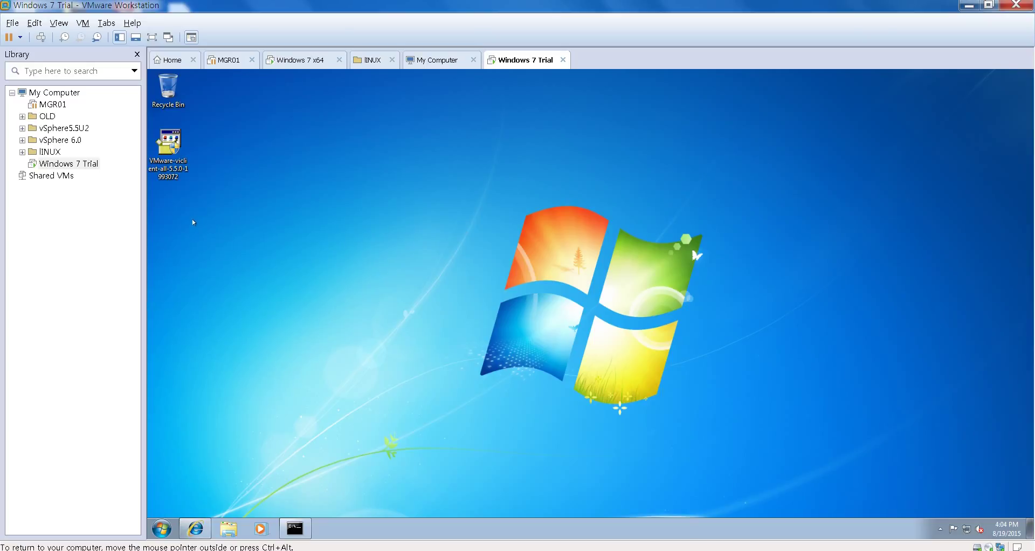
pyautogui.doubleClick(168, 175)
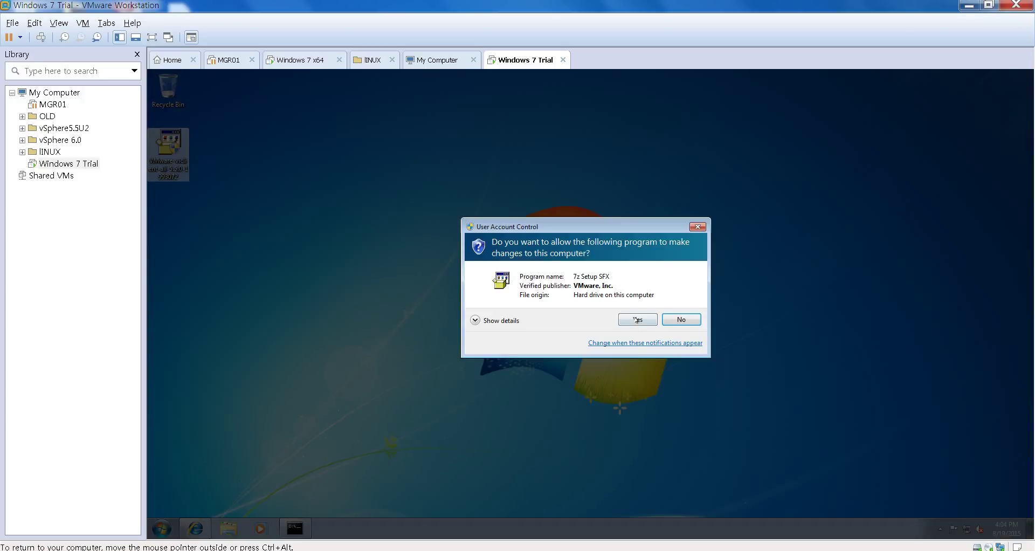
pyautogui.click(635, 318)
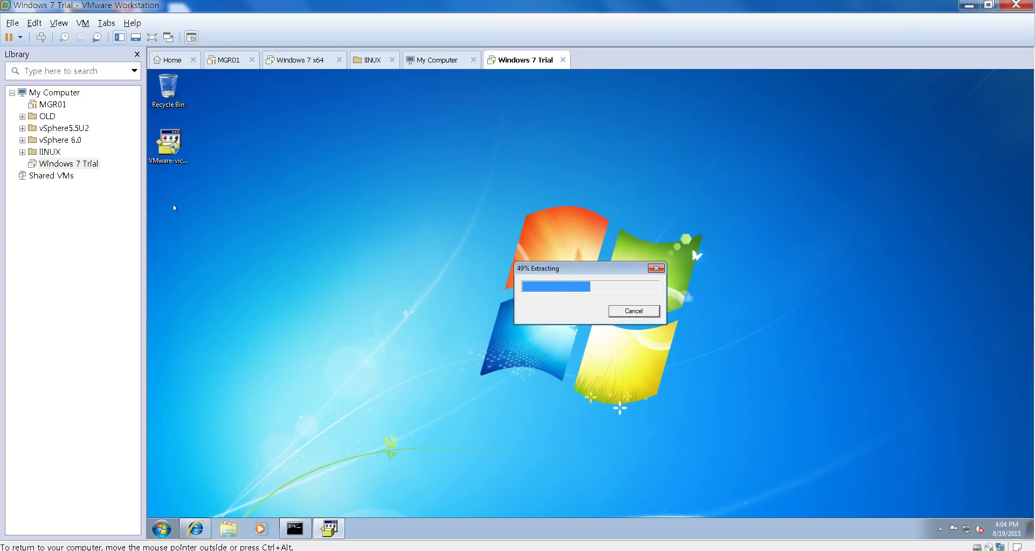
pyautogui.click(168, 142)
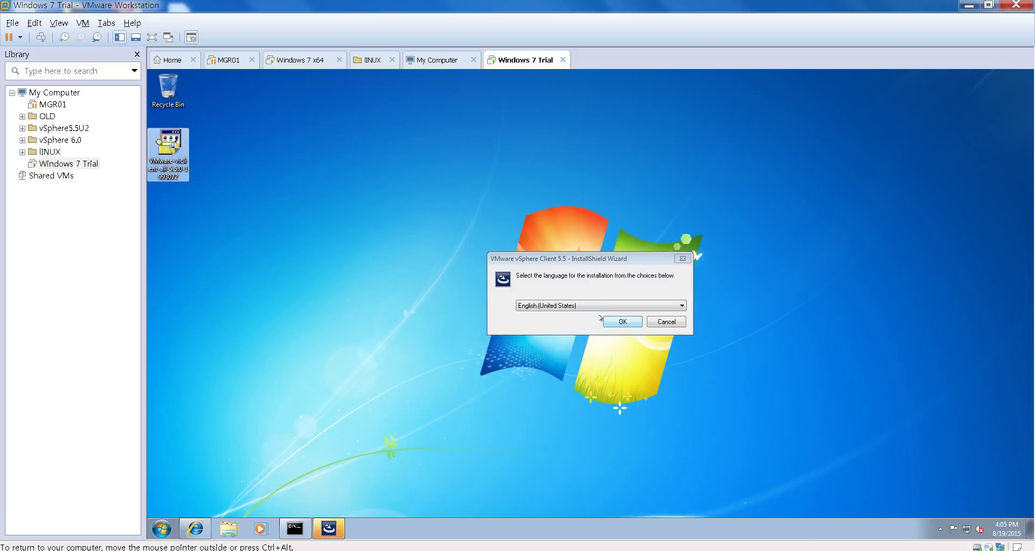
# Step: Install vSphere Client 5.5 in English, accepting the EULA and the default destination folder
pyautogui.moveTo(548, 264); pyautogui.dragTo(492, 215)
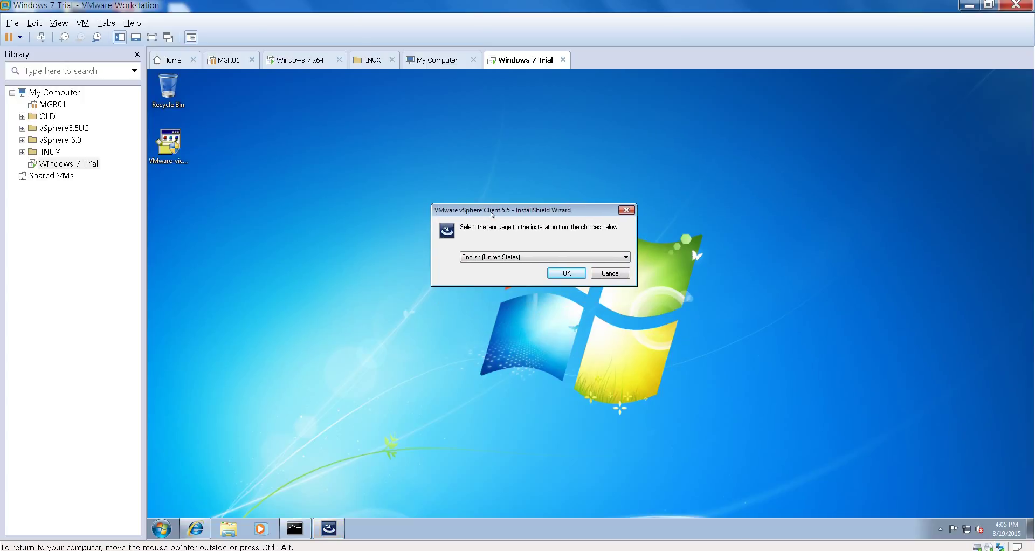
pyautogui.click(561, 274)
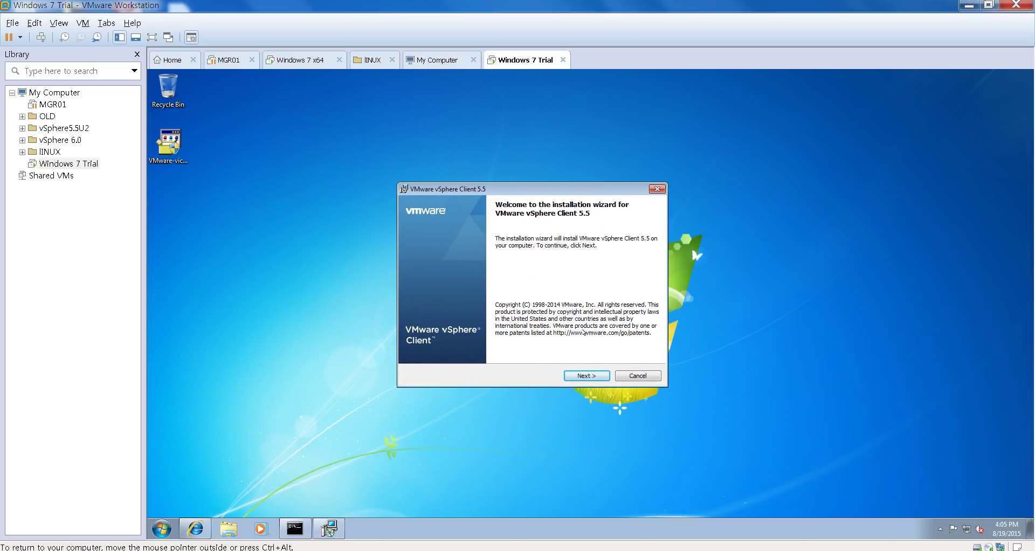
pyautogui.click(581, 376)
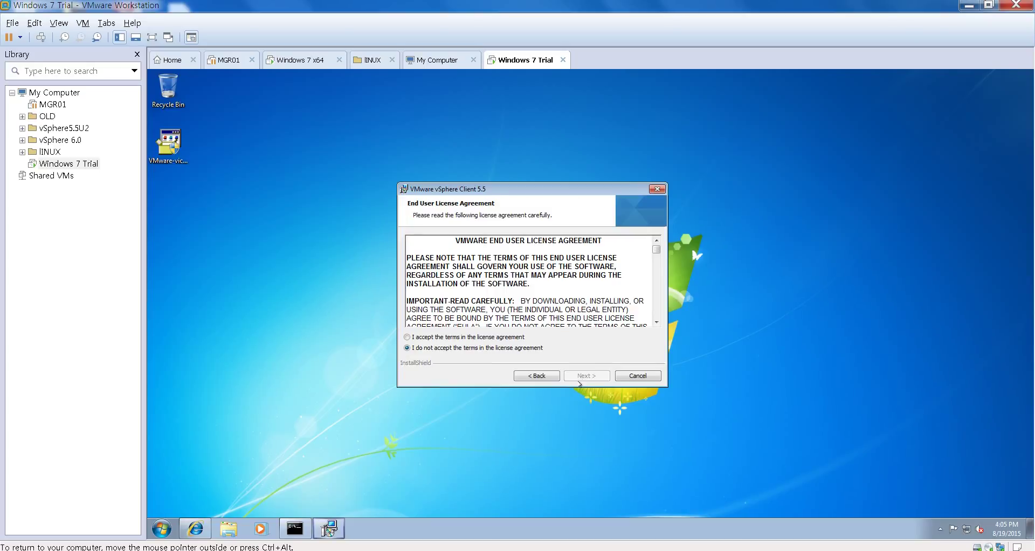
pyautogui.click(407, 336)
pyautogui.click(582, 376)
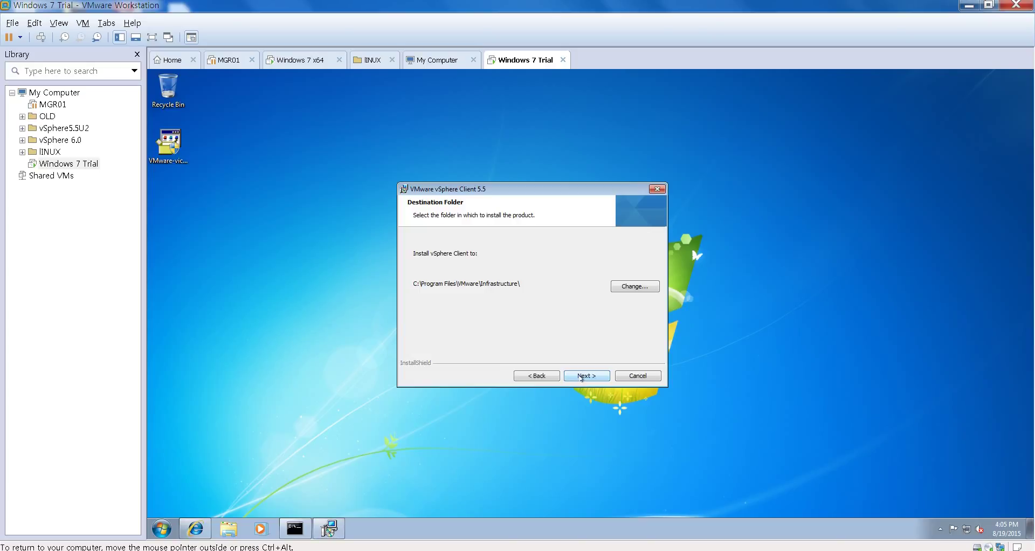
pyautogui.click(582, 376)
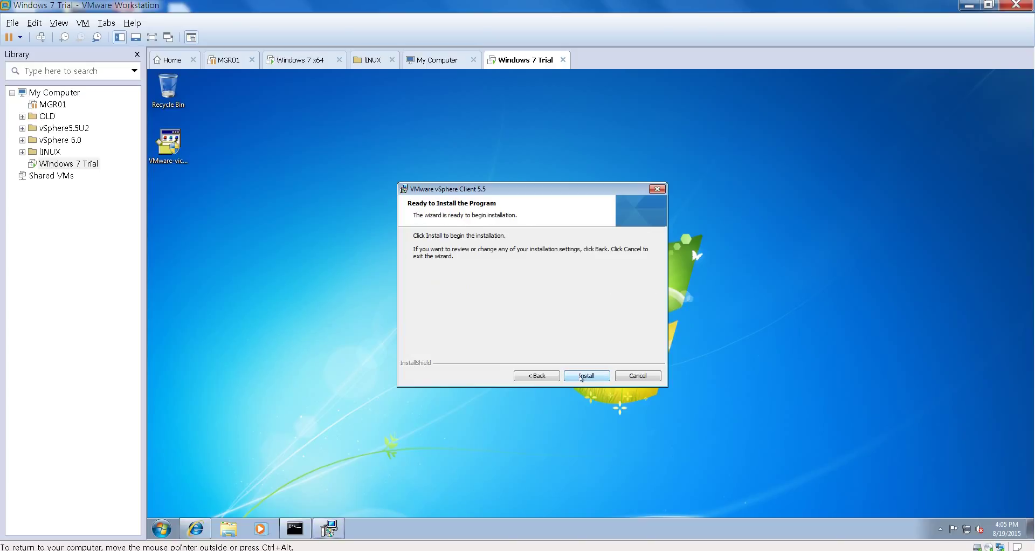
pyautogui.click(586, 376)
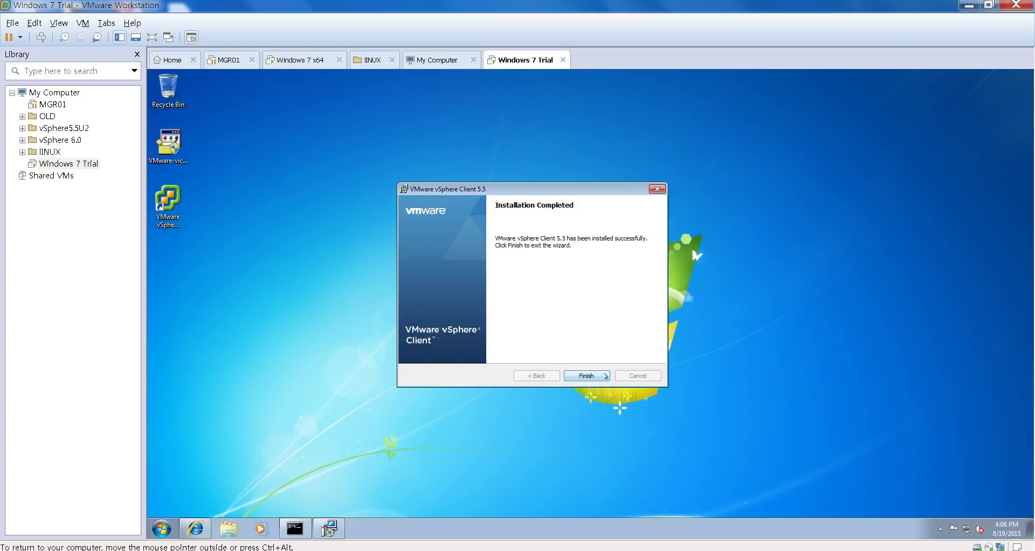
pyautogui.click(605, 376)
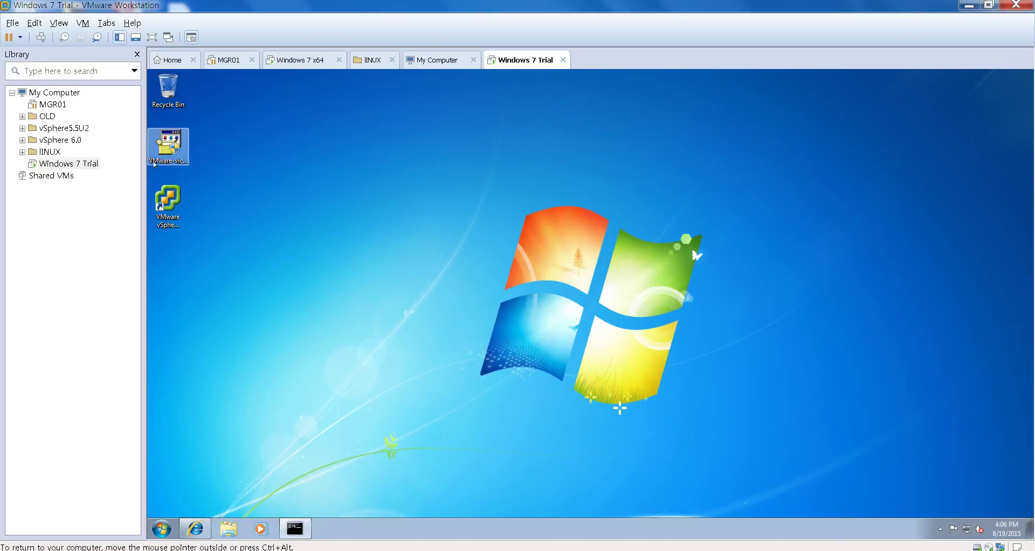
# Step: Move the installer package to the Recycle Bin and launch vSphere Client
pyautogui.moveTo(164, 153); pyautogui.dragTo(168, 89)
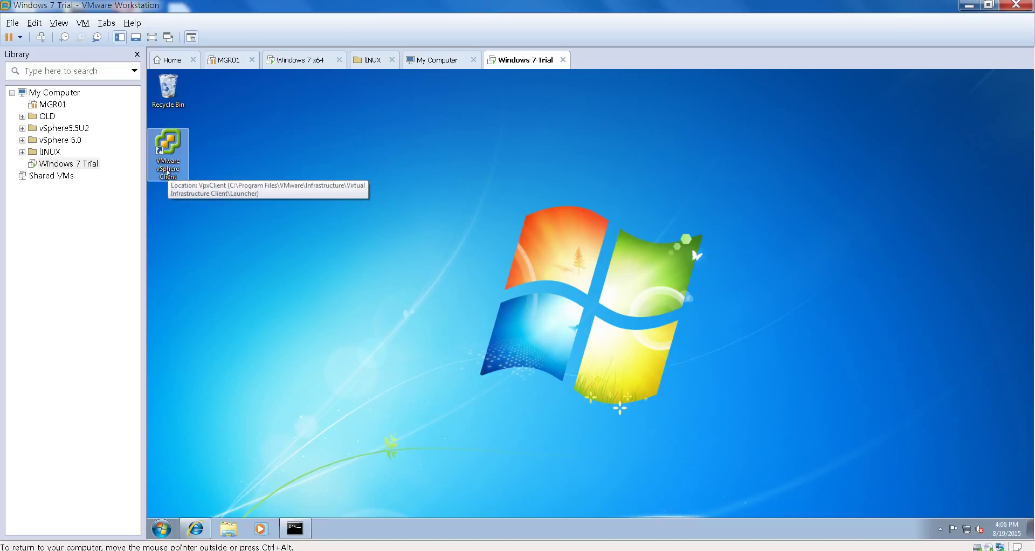
pyautogui.doubleClick(168, 173)
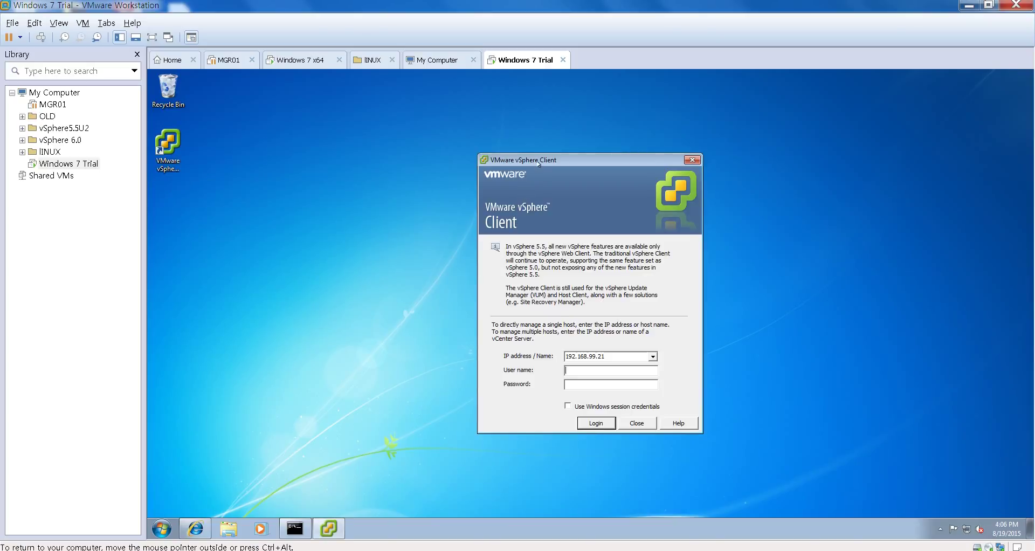
pyautogui.moveTo(538, 164); pyautogui.dragTo(515, 142)
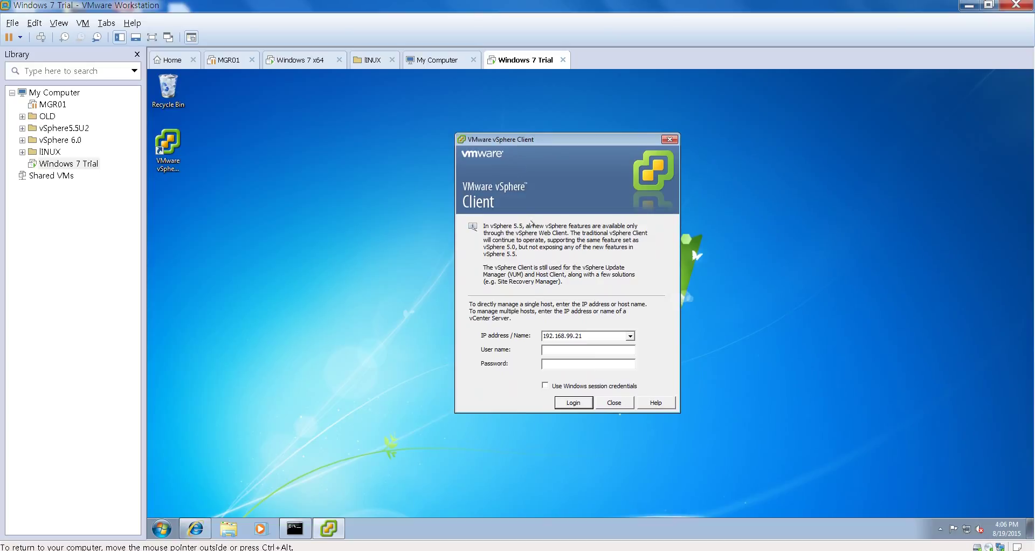
# Step: Log in to vCenter 192.168.99.21 with the administrator credentials, installing and trusting its certificate
pyautogui.click(579, 348)
pyautogui.write('admin1@va')
pyautogui.press('BackSpace')
pyautogui.write('spher')
pyautogui.write('e.loca')
pyautogui.write('********')
pyautogui.press('Return')
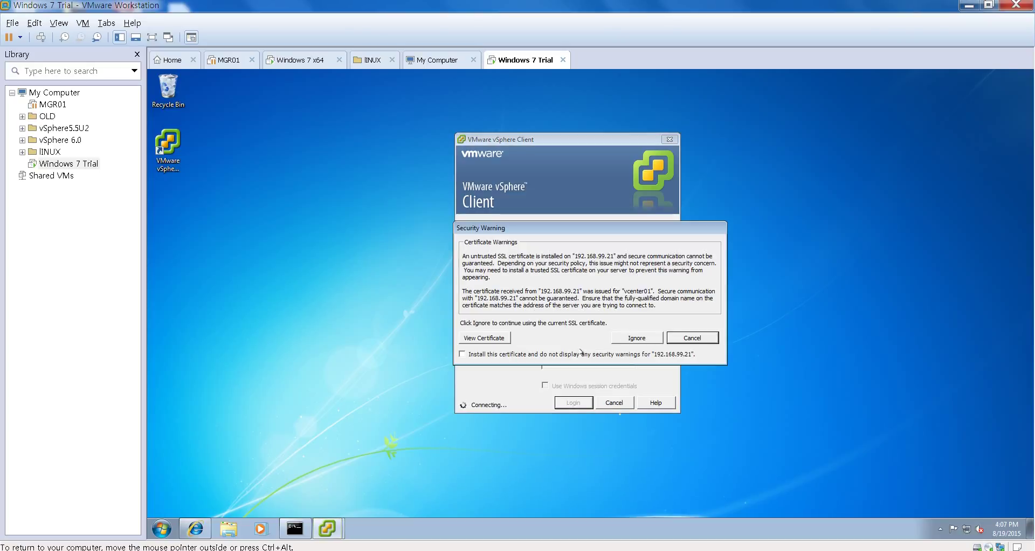
pyautogui.moveTo(529, 232); pyautogui.dragTo(661, 205)
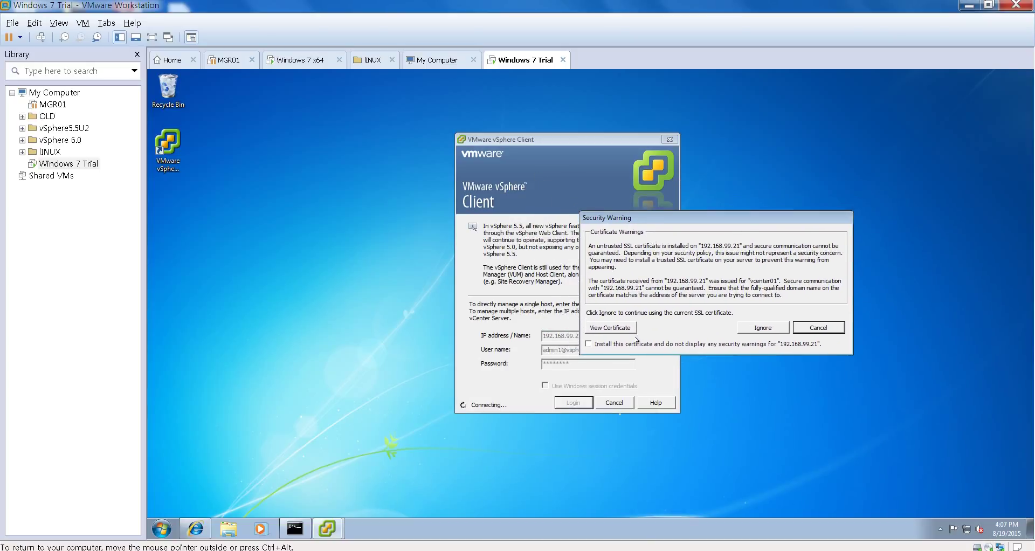
pyautogui.click(588, 343)
pyautogui.click(773, 329)
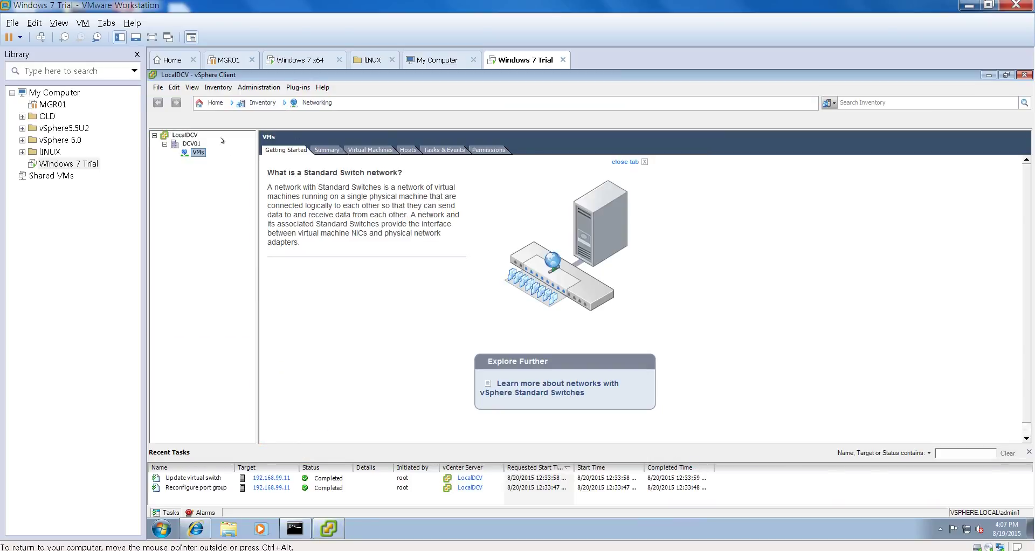
# Step: Power off the CentOS 6.6 VM from the Hosts and Clusters inventory
pyautogui.click(215, 103)
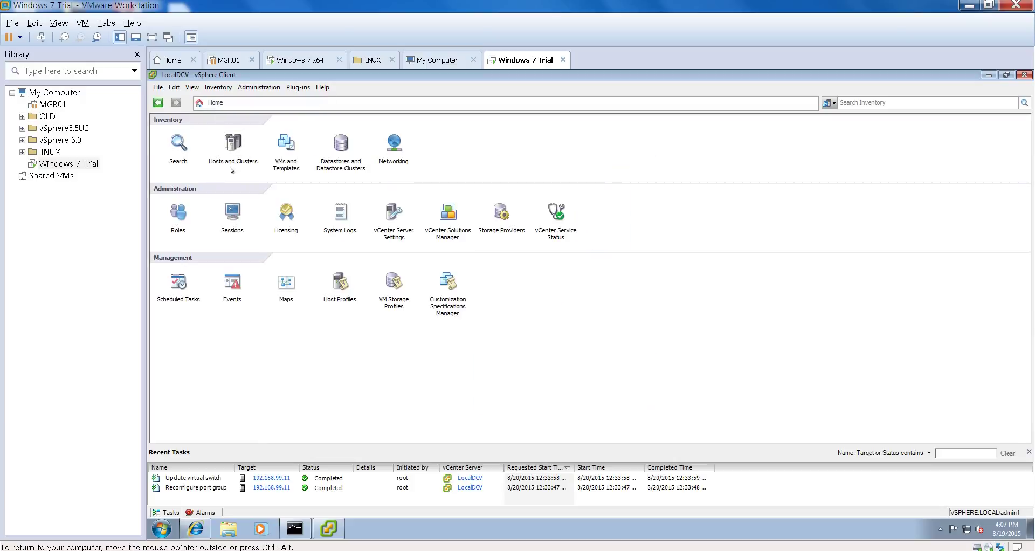
pyautogui.click(236, 143)
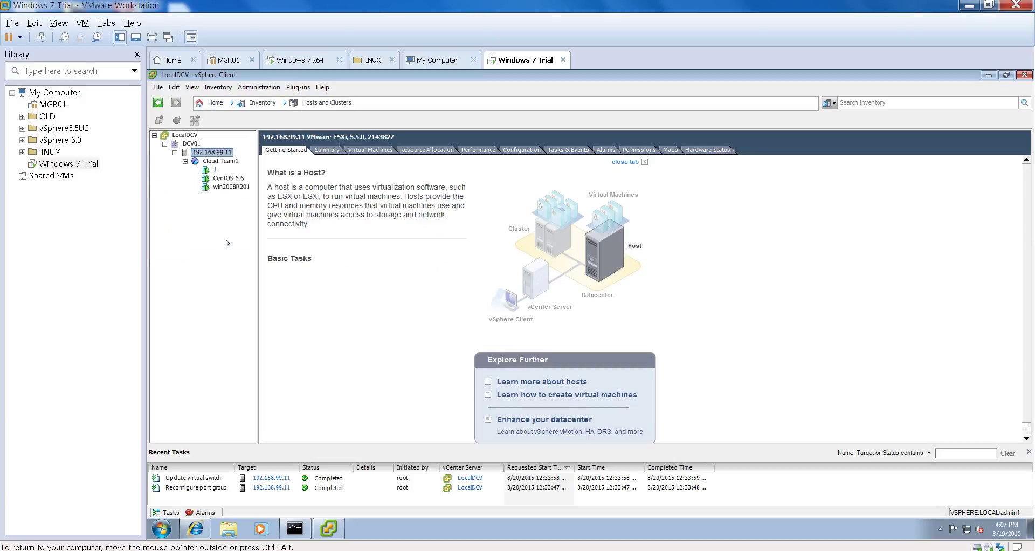
pyautogui.moveTo(259, 214); pyautogui.dragTo(305, 215)
pyautogui.click(227, 179)
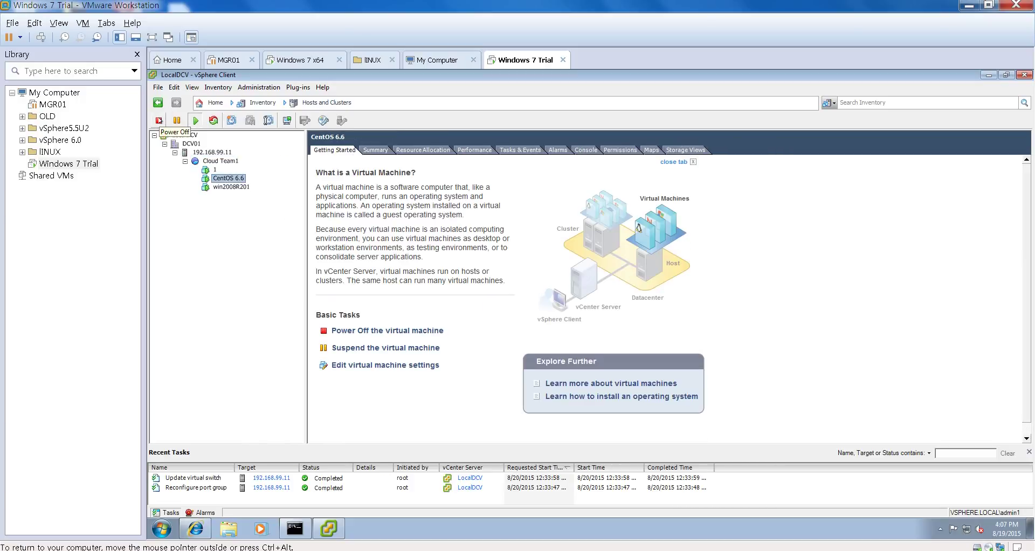
pyautogui.click(159, 121)
pyautogui.click(637, 338)
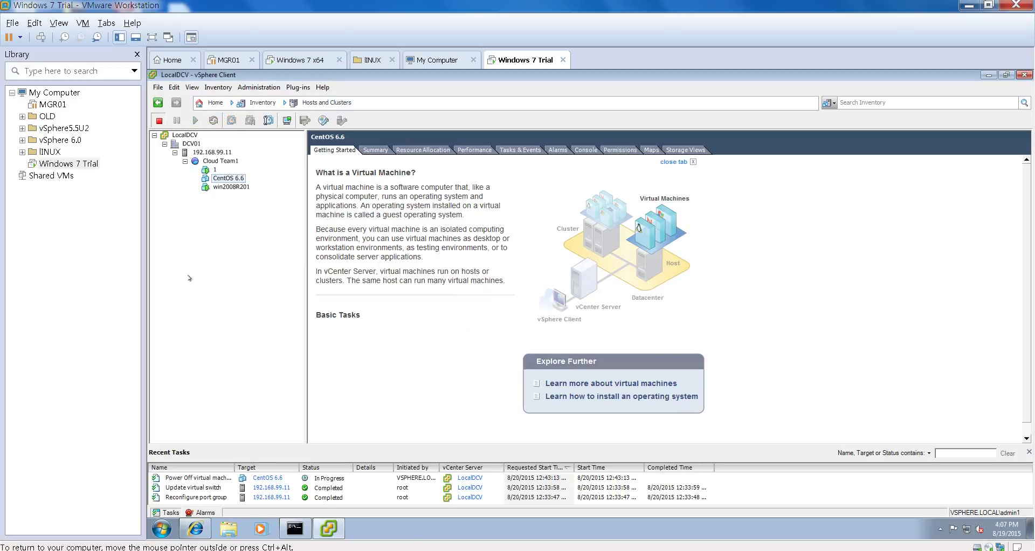
# Step: Delete the CentOS 6.6 VM from disk and select the Cloud Team1 pool
pyautogui.rightClick(229, 178)
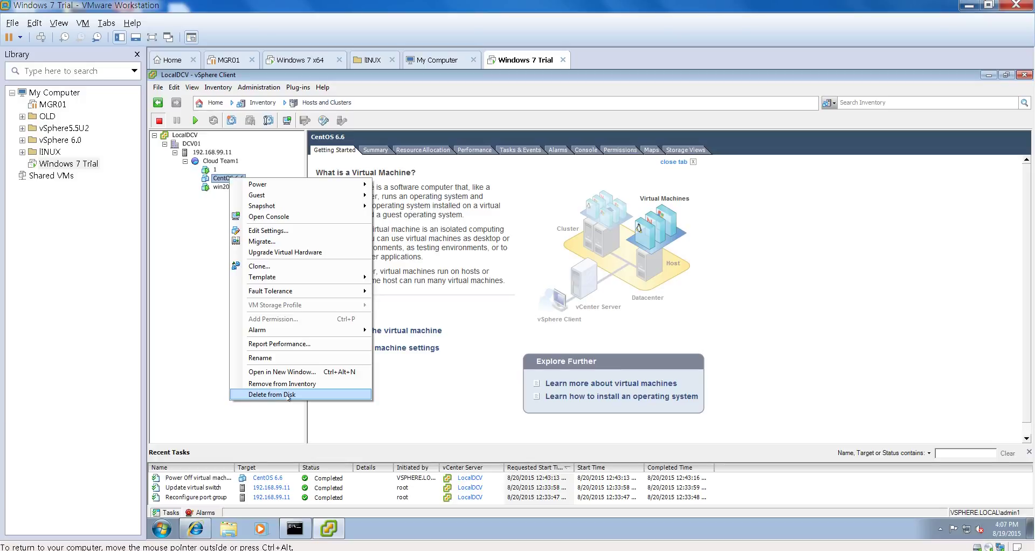
pyautogui.click(289, 396)
pyautogui.click(637, 347)
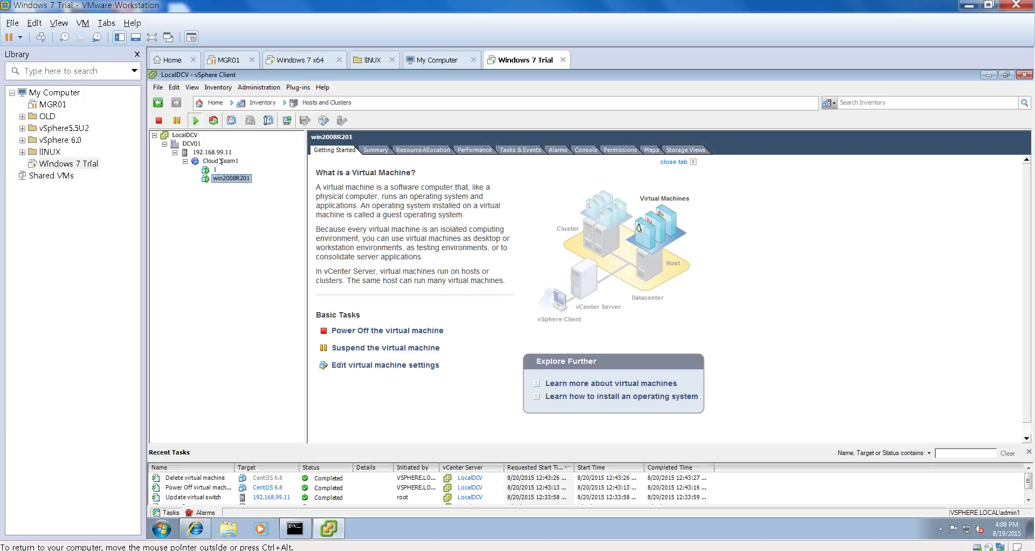
pyautogui.click(221, 161)
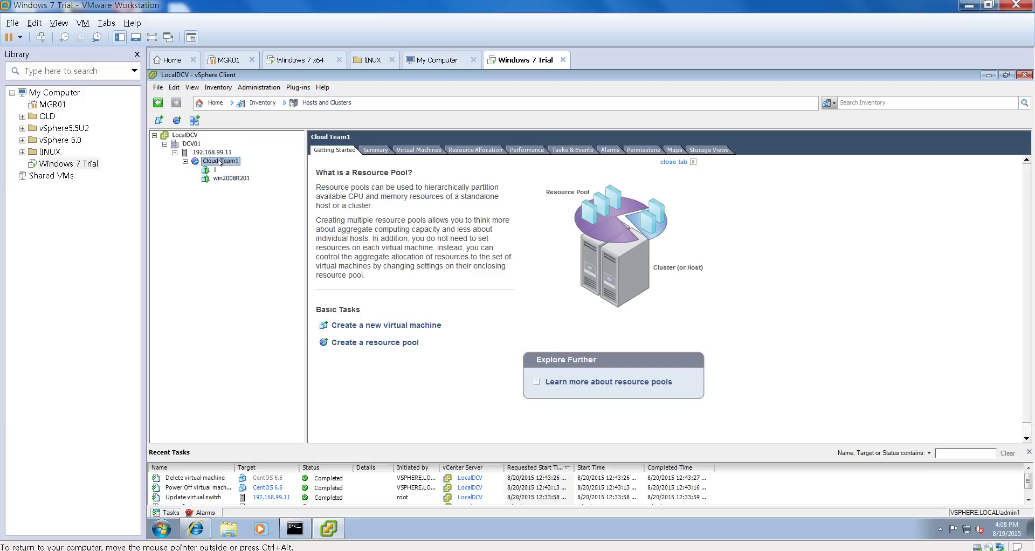
# Step: Open the New Virtual Machine wizard on Cloud Team1, then cancel it
pyautogui.rightClick(221, 161)
pyautogui.click(253, 167)
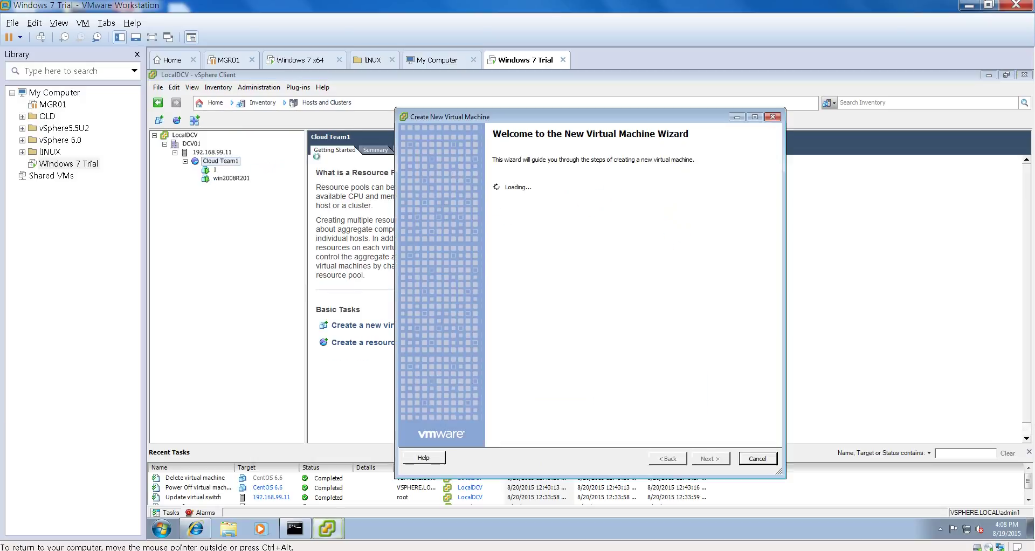
pyautogui.press('Escape')
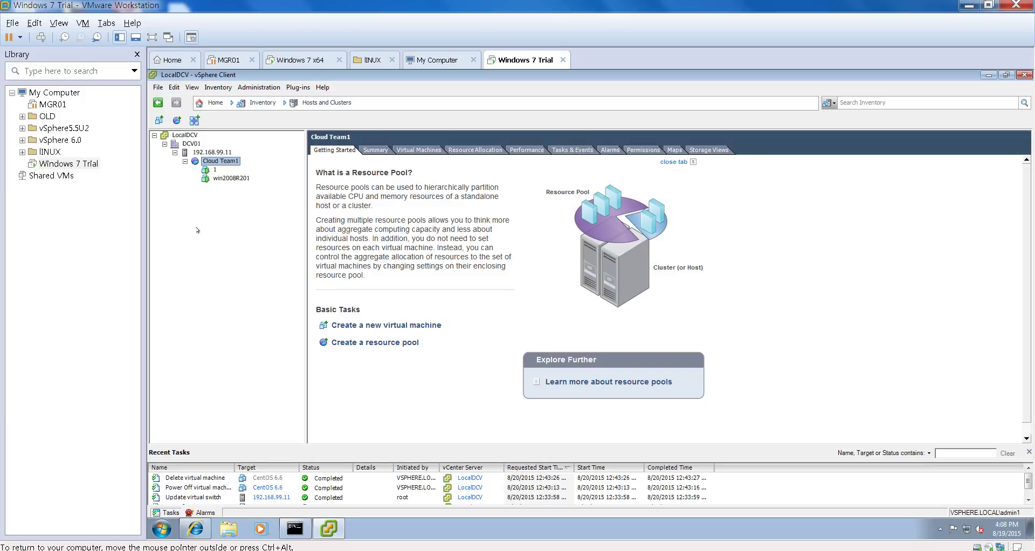
# Step: Start a Custom new virtual machine in Cloud Team1 named 'CentOS Test'
pyautogui.rightClick(222, 163)
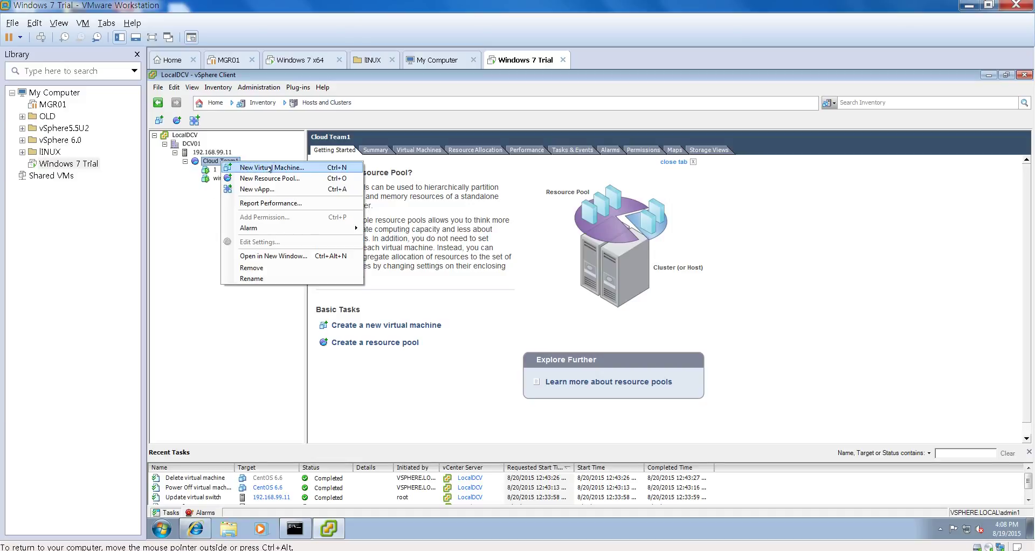
pyautogui.click(464, 280)
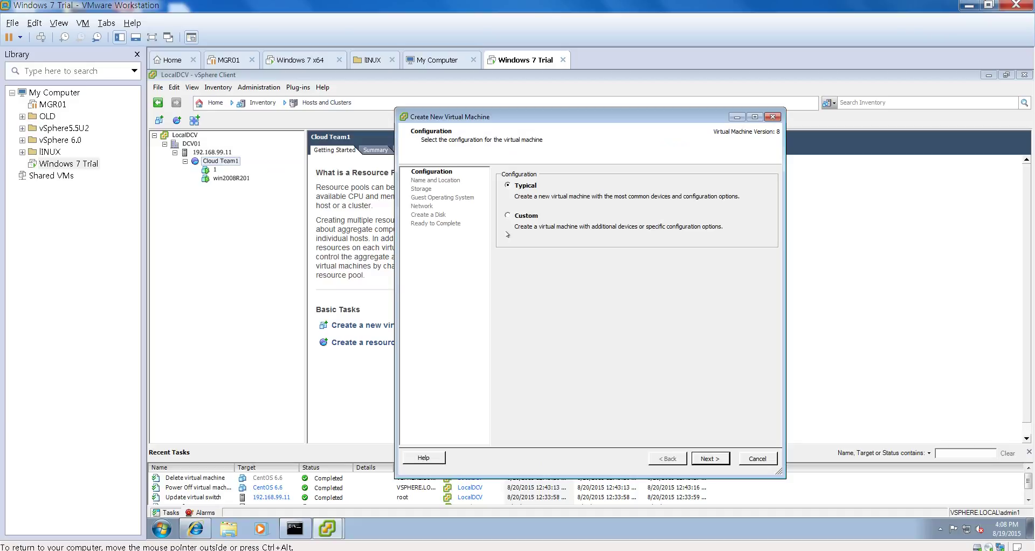
pyautogui.click(507, 215)
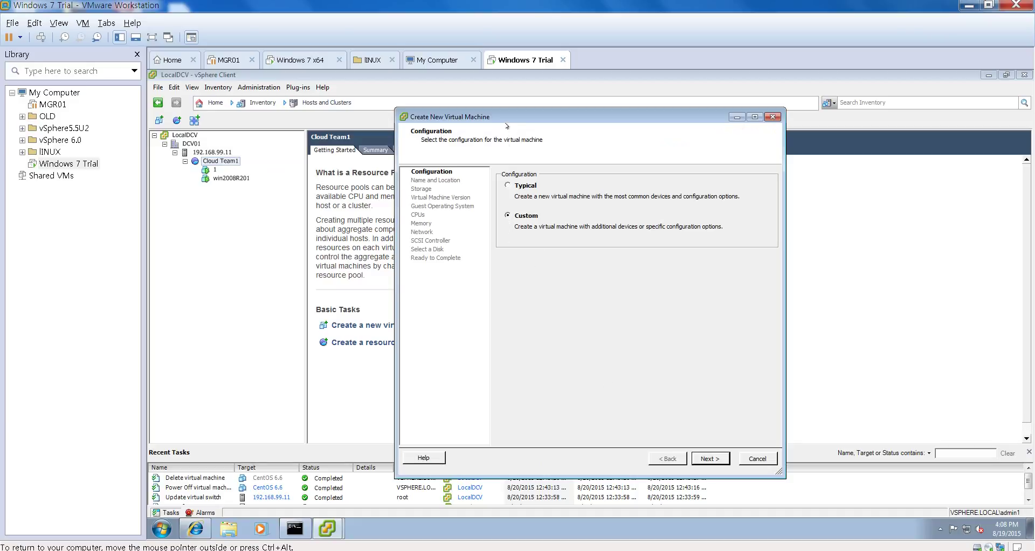
pyautogui.moveTo(508, 122); pyautogui.dragTo(429, 147)
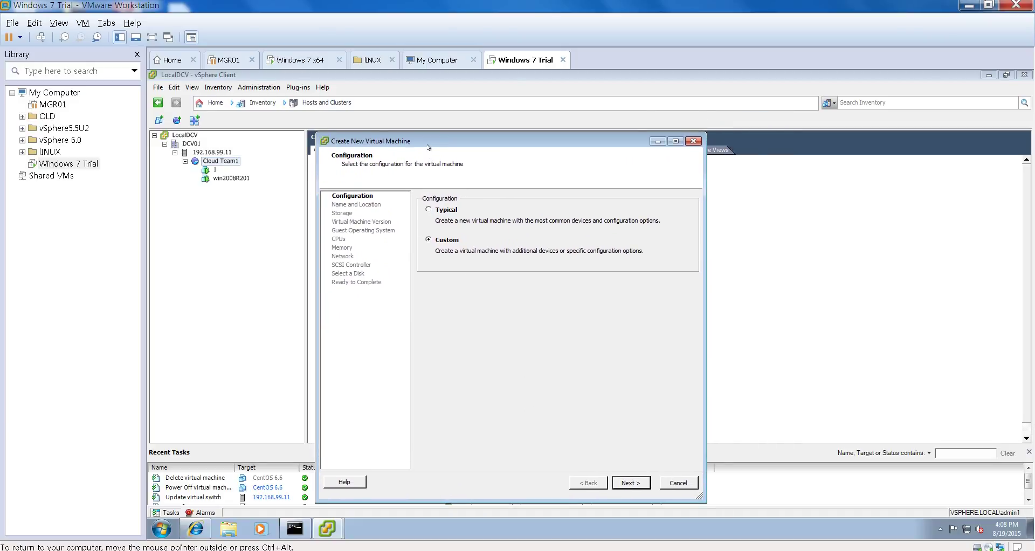
pyautogui.click(629, 482)
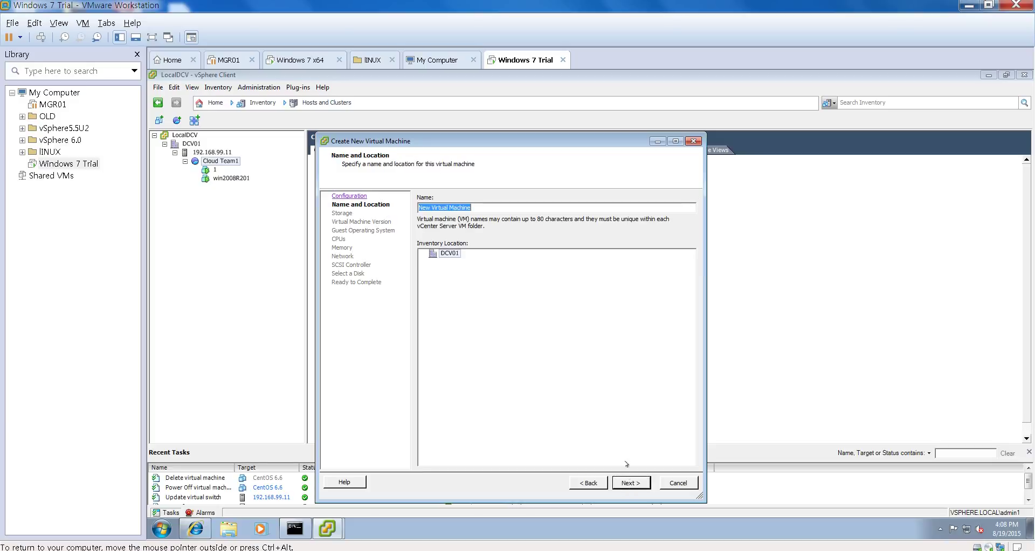
pyautogui.write('CentOS Test')
pyautogui.click(632, 483)
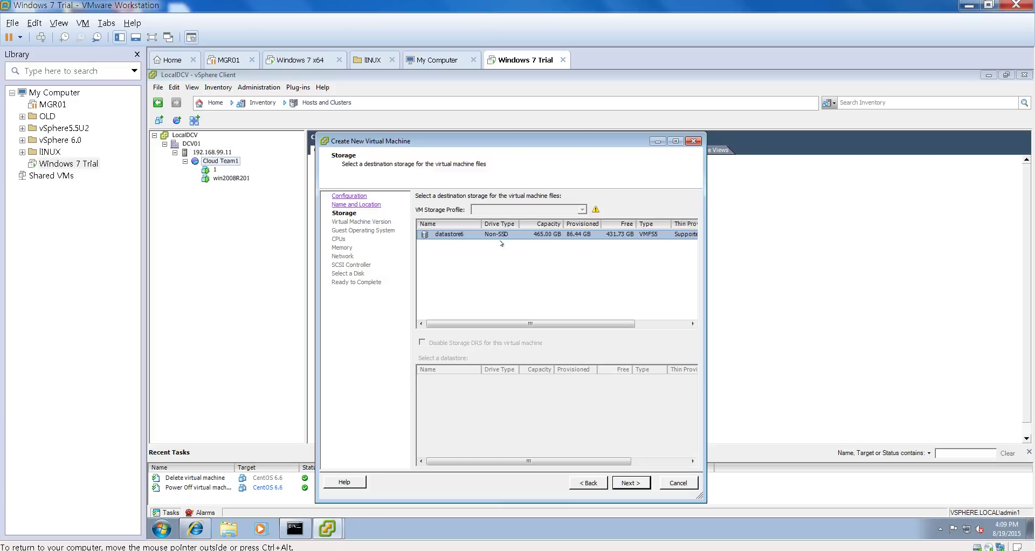
# Step: Keep datastore6 and version 8, and set the guest OS to Linux CentOS 4/5/6/7 (64-bit)
pyautogui.click(635, 481)
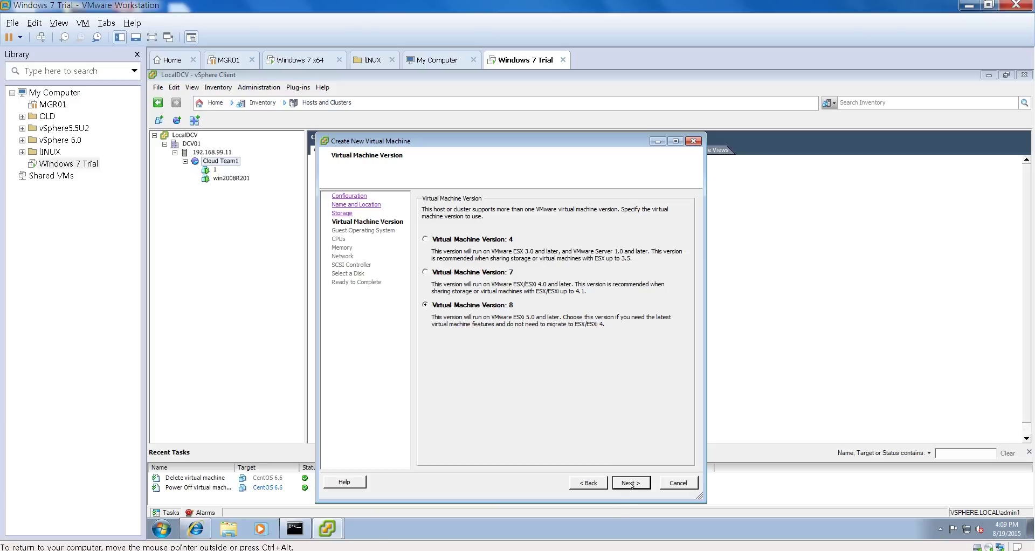
pyautogui.click(632, 483)
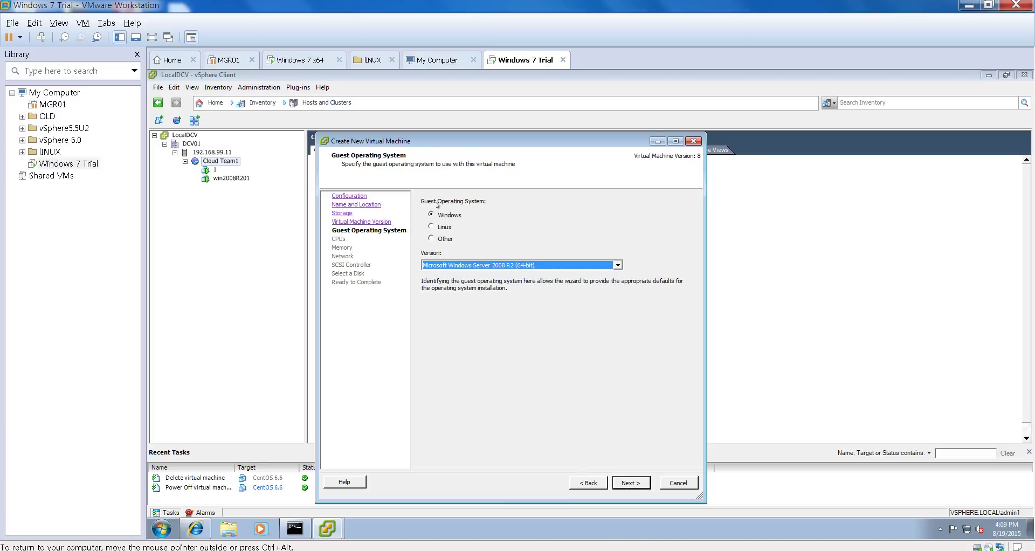
pyautogui.click(431, 226)
pyautogui.click(509, 266)
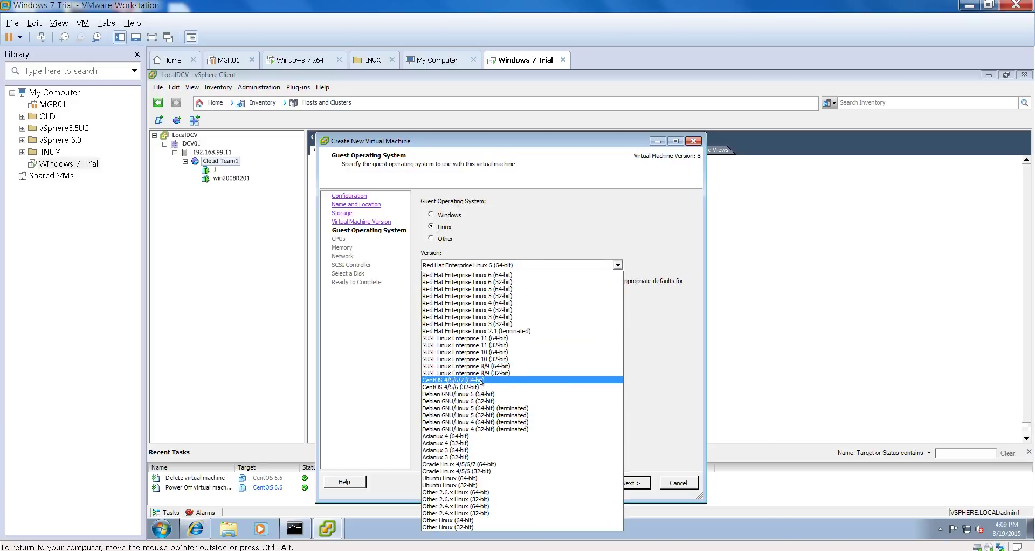
pyautogui.click(483, 380)
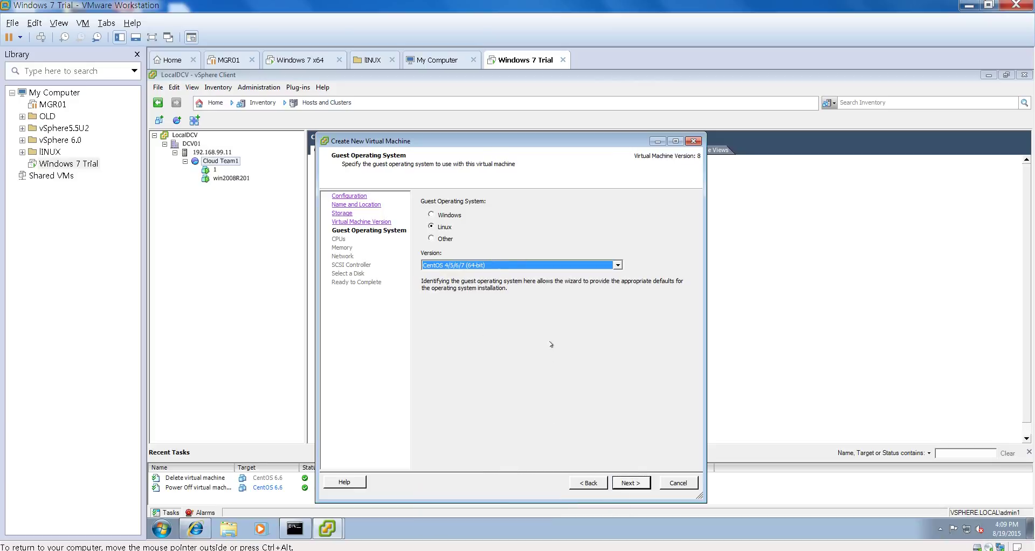
pyautogui.click(631, 484)
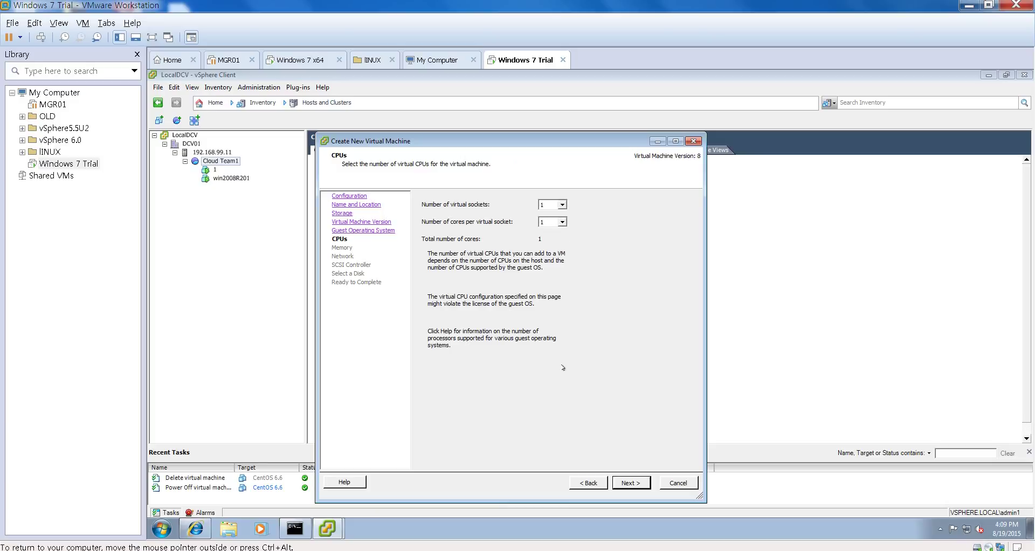
# Step: Choose the cores per socket, keep 2 GB memory and the VMs network for NIC 1
pyautogui.click(562, 222)
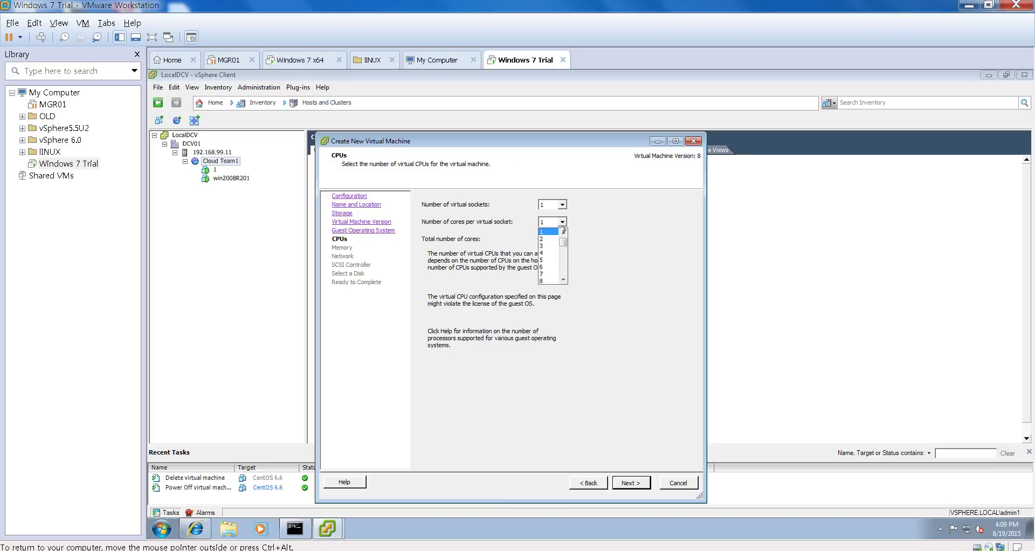
pyautogui.click(557, 237)
pyautogui.click(623, 483)
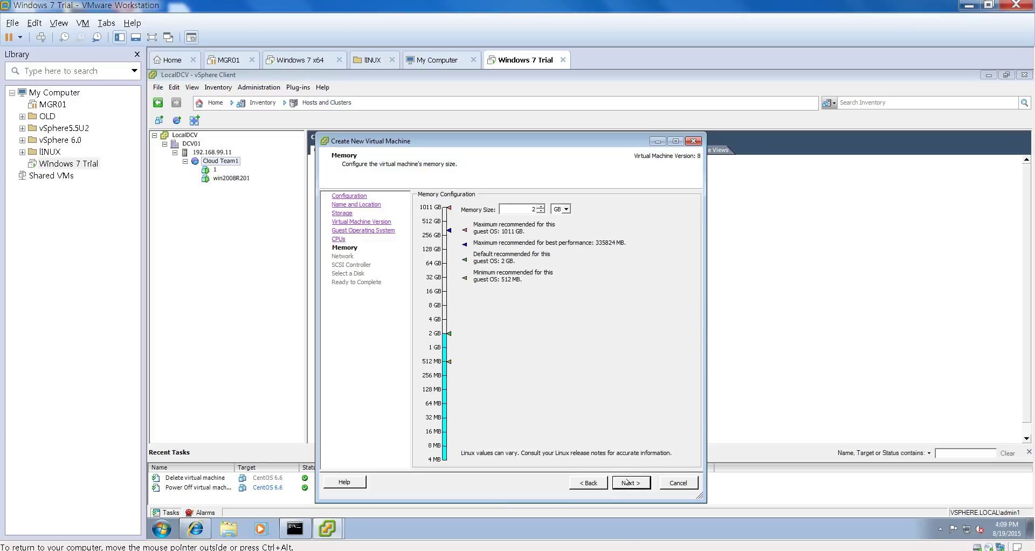
pyautogui.click(627, 483)
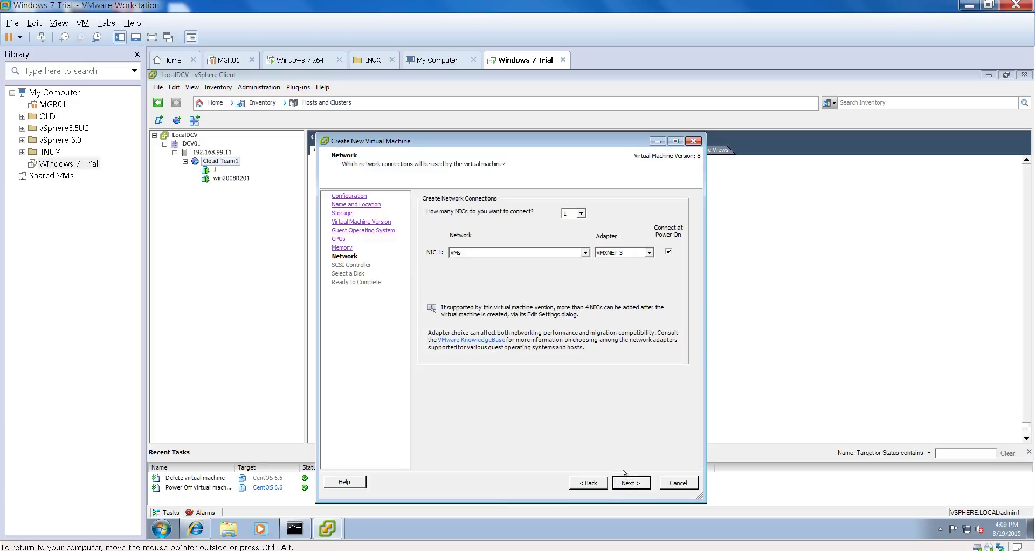
pyautogui.click(586, 254)
pyautogui.click(586, 254)
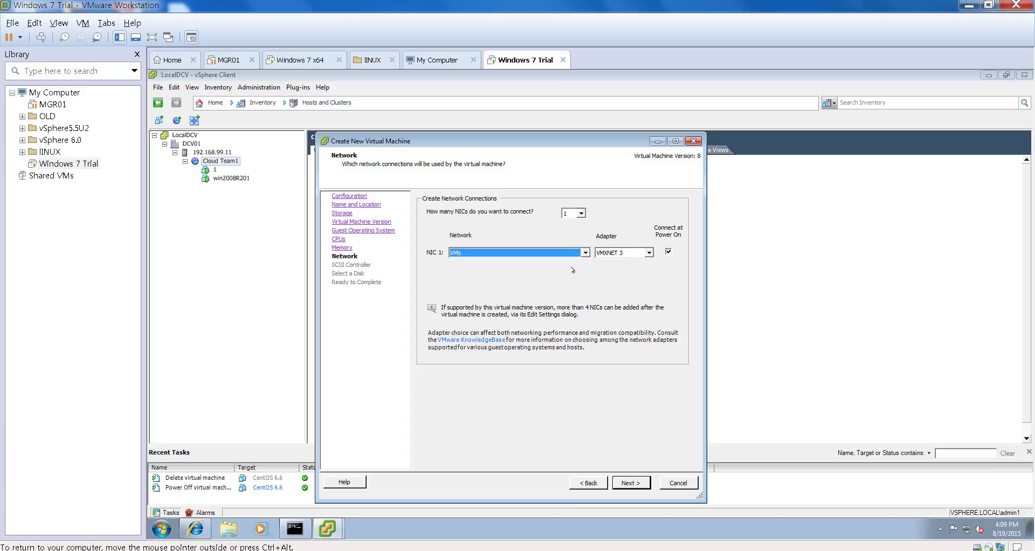
pyautogui.click(585, 253)
pyautogui.click(582, 262)
pyautogui.click(629, 484)
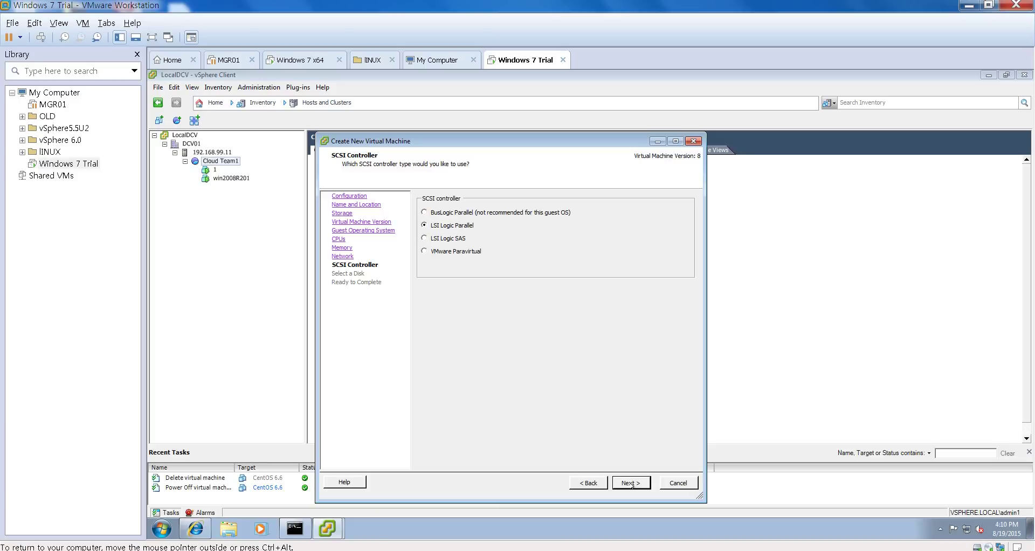
# Step: Keep LSI Logic Parallel and create a new 20 GB thin-provisioned disk on SCSI (0:0)
pyautogui.click(631, 483)
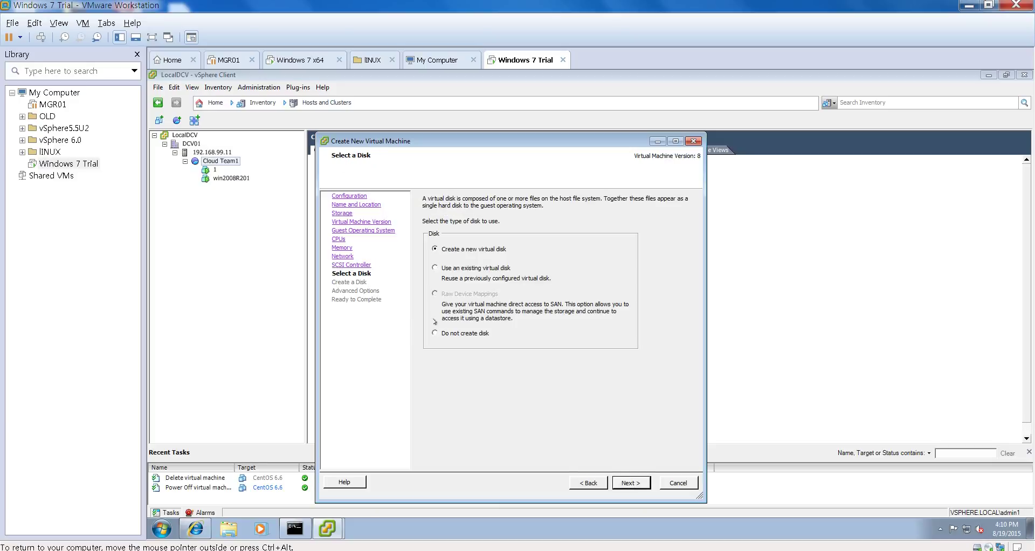
pyautogui.click(630, 483)
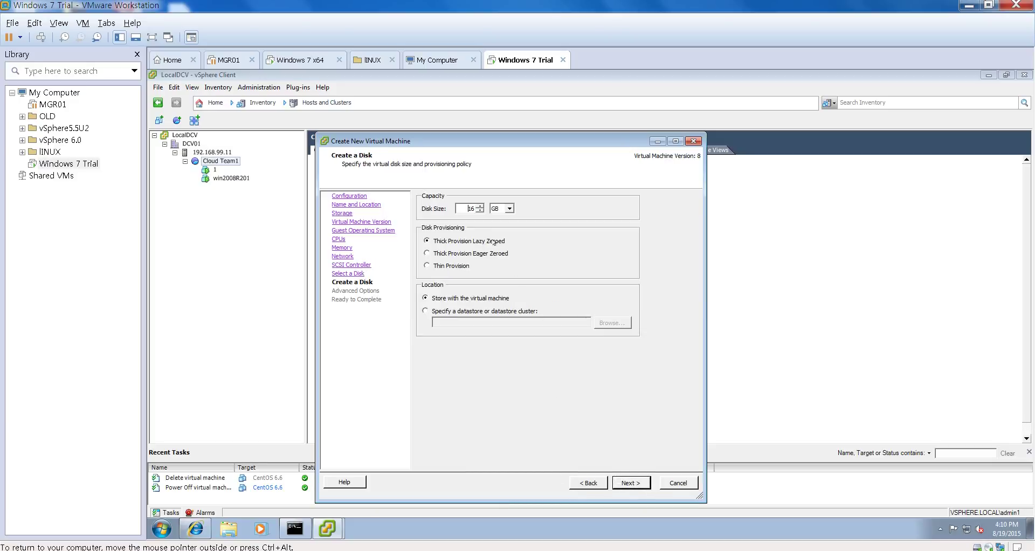
pyautogui.moveTo(463, 208); pyautogui.dragTo(485, 212)
pyautogui.write('20')
pyautogui.click(427, 266)
pyautogui.doubleClick(470, 208)
pyautogui.click(631, 483)
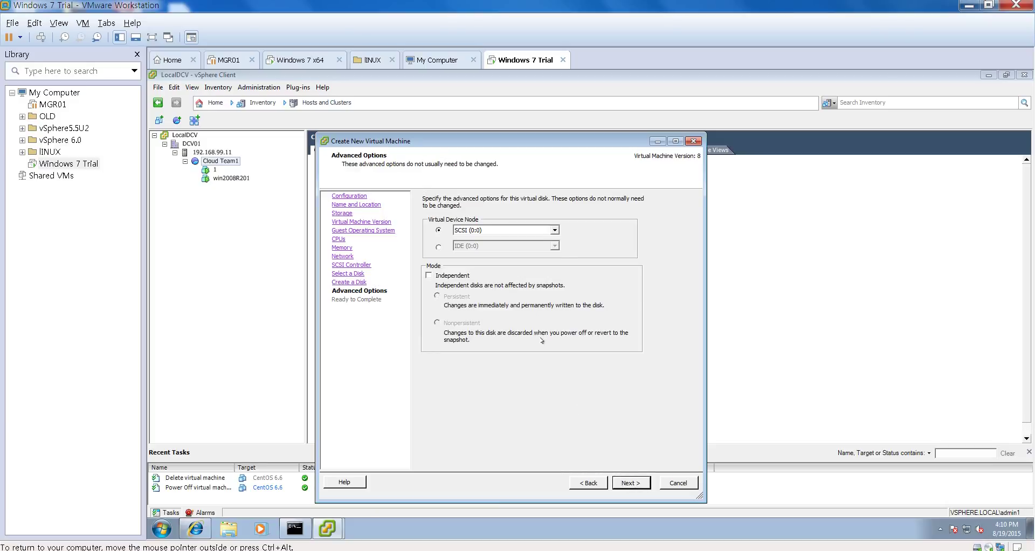
pyautogui.click(526, 231)
pyautogui.click(525, 232)
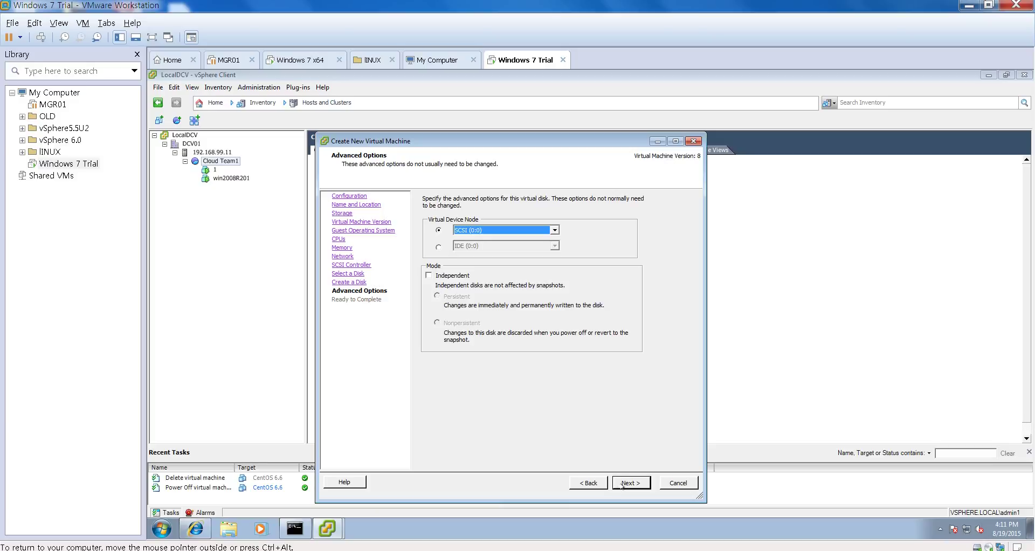
pyautogui.click(623, 485)
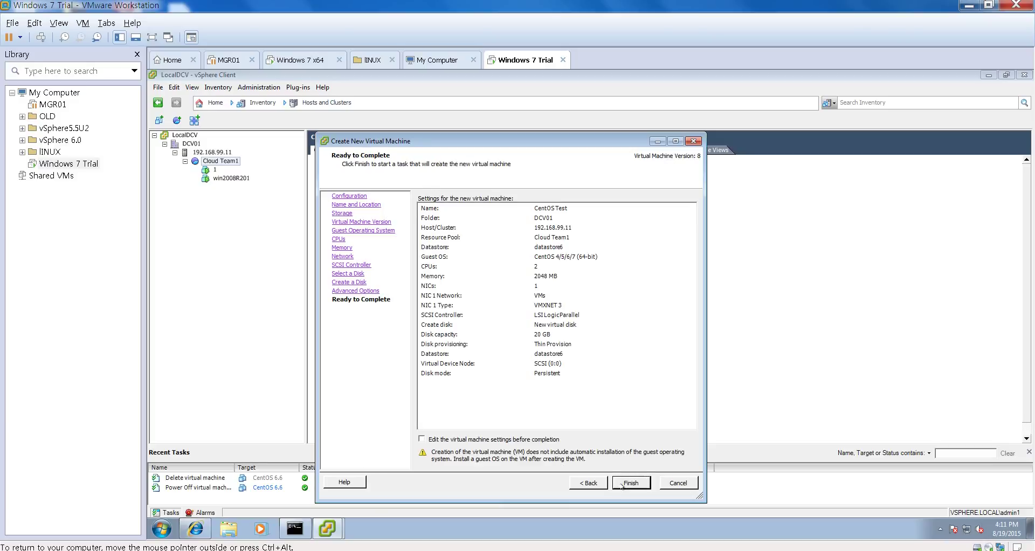
# Step: Edit settings before completion, remove the New Floppy drive, and finish creating CentOS Test
pyautogui.click(421, 439)
pyautogui.click(631, 483)
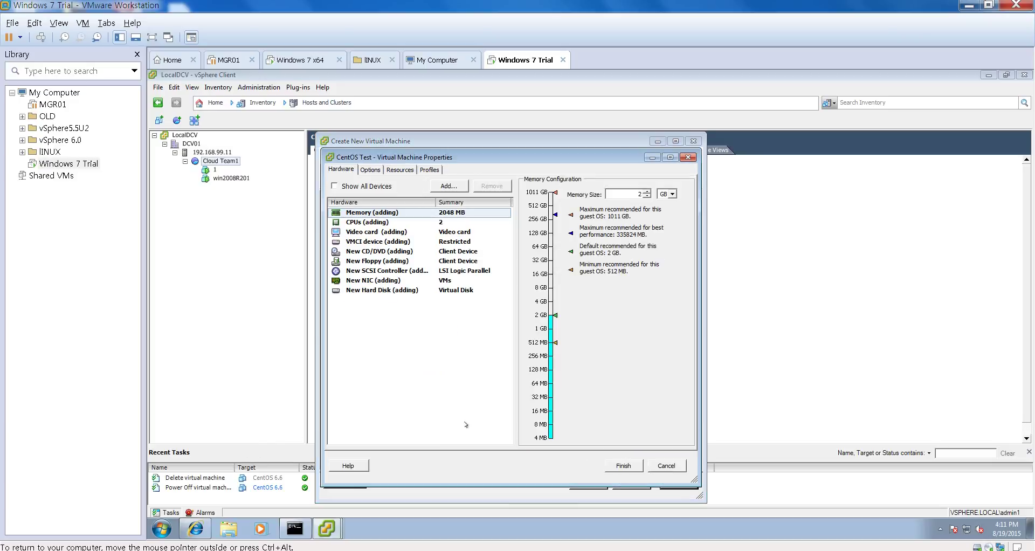
pyautogui.click(399, 264)
pyautogui.click(491, 186)
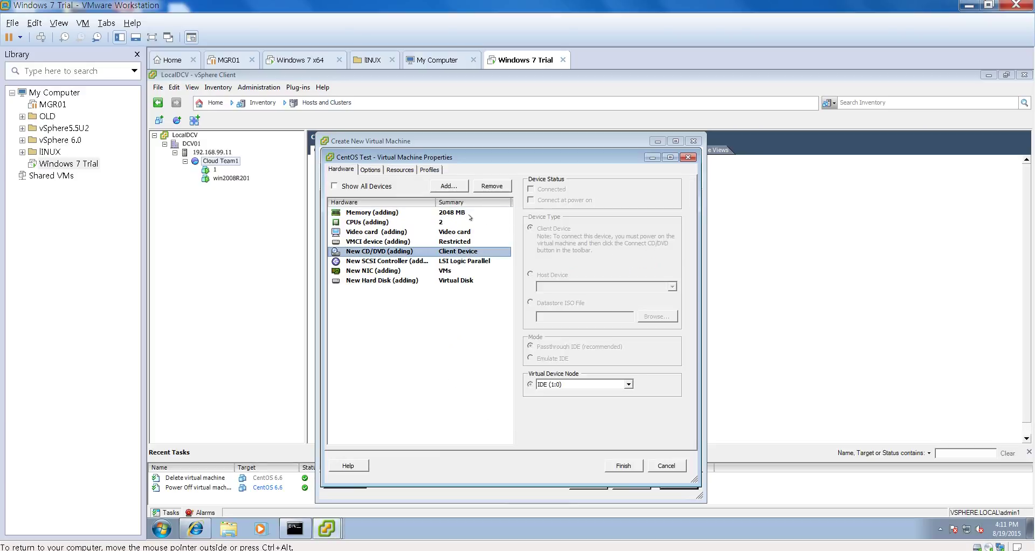
pyautogui.click(470, 262)
pyautogui.click(463, 252)
pyautogui.click(621, 465)
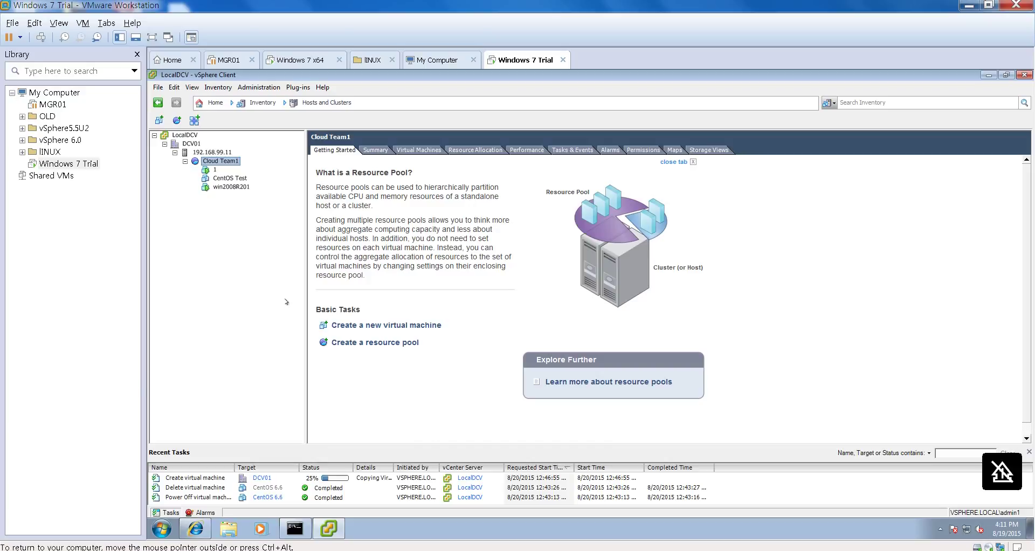
# Step: Point CentOS Test's CD/DVD drive at a Datastore ISO File in datastore6's ISO/CentOS 6.6 folder
pyautogui.click(230, 177)
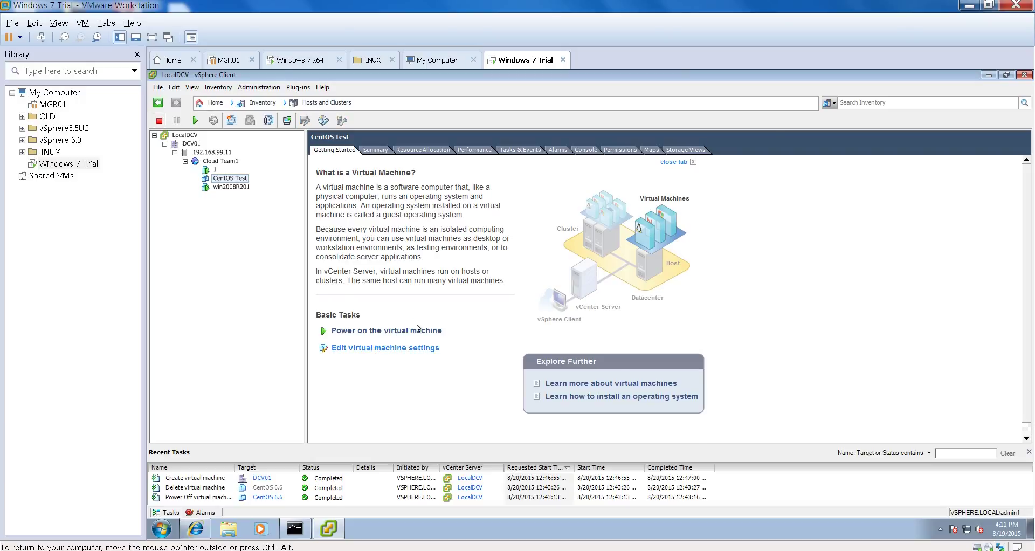
pyautogui.click(449, 236)
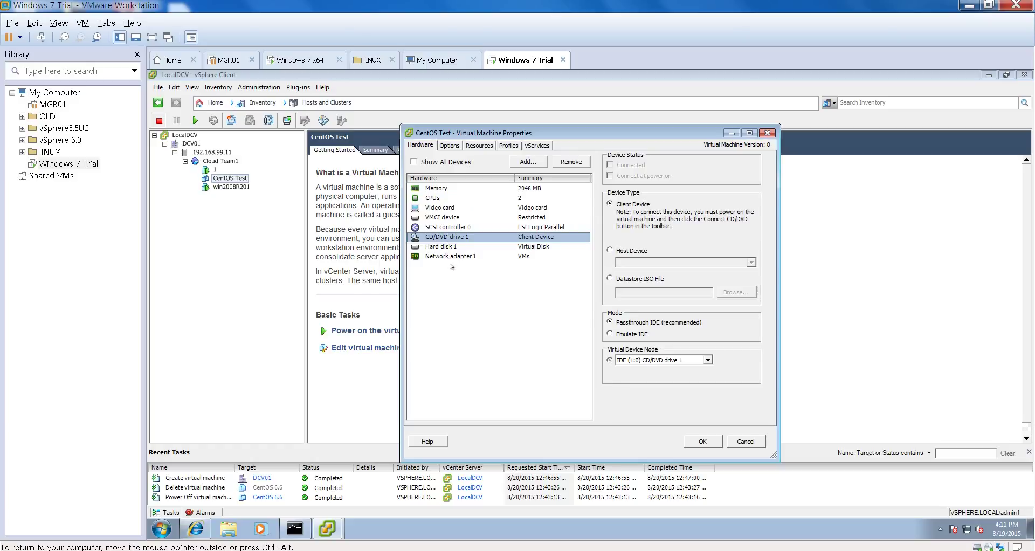
pyautogui.click(609, 279)
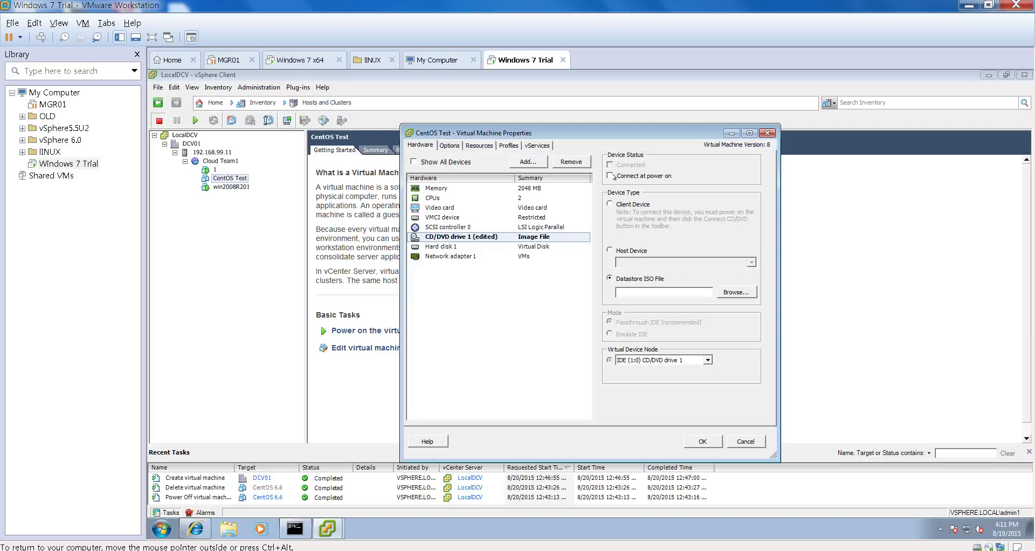
pyautogui.click(727, 293)
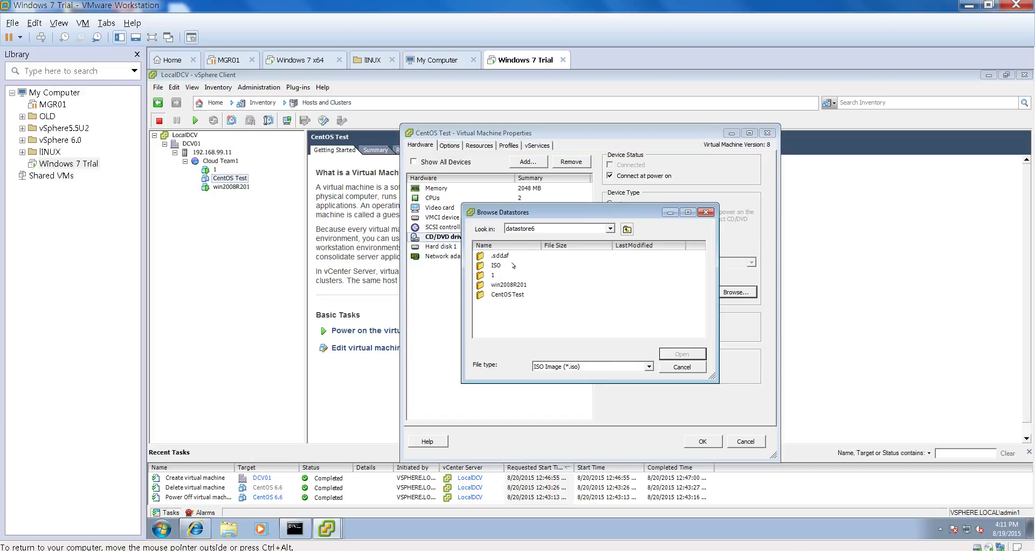
pyautogui.doubleClick(513, 265)
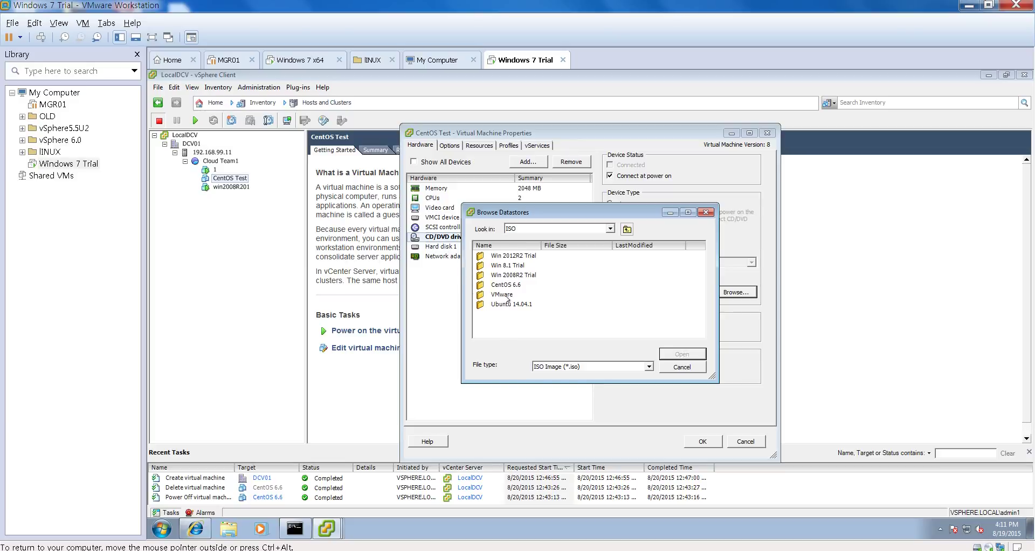
pyautogui.doubleClick(508, 286)
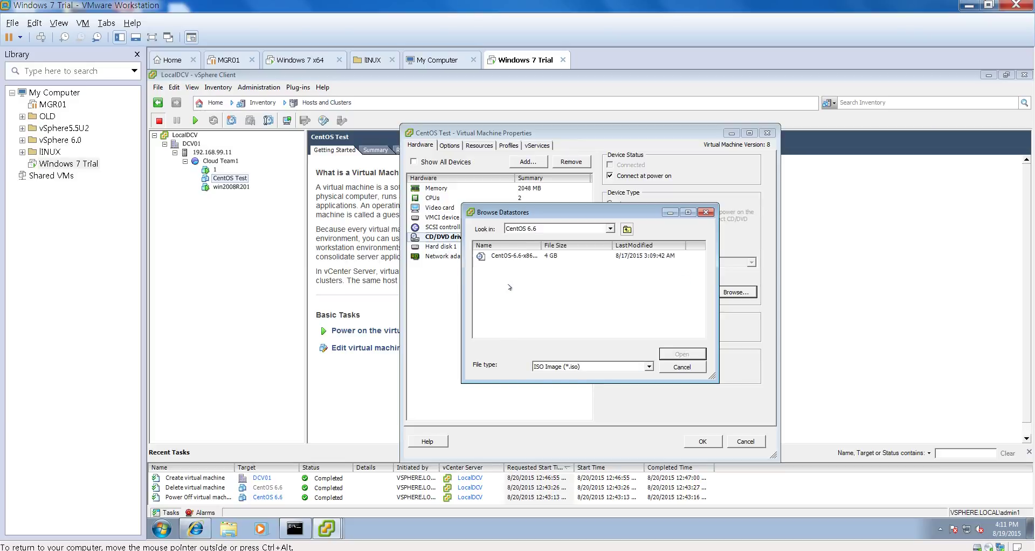
pyautogui.doubleClick(511, 257)
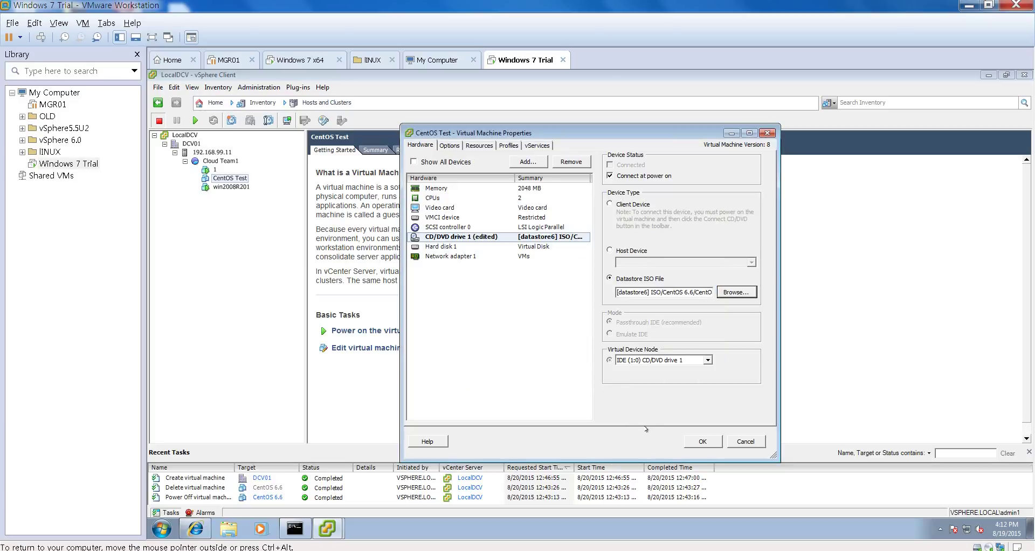
# Step: Re-select the CentOS 6.6 ISO image in the datastore browser and save the VM settings
pyautogui.click(720, 293)
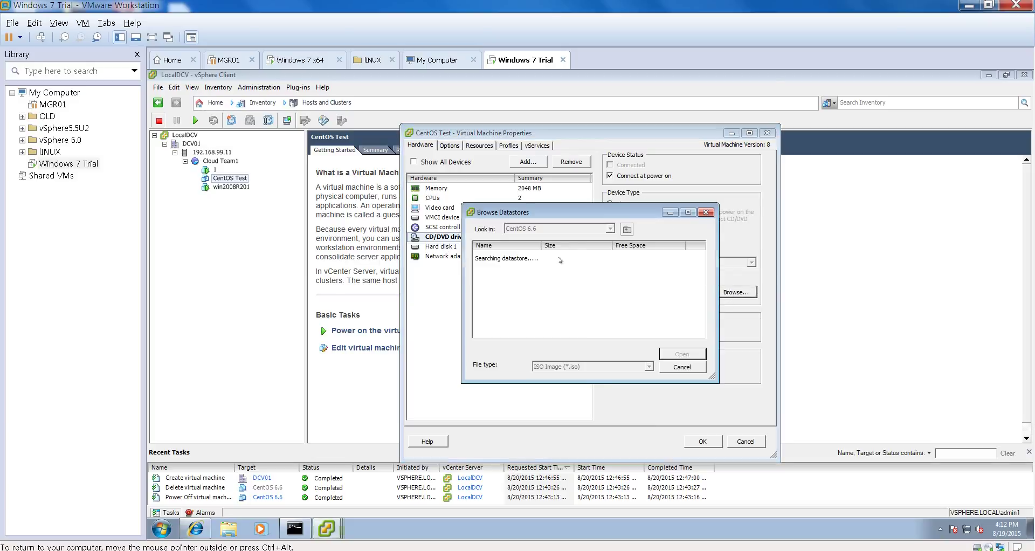
pyautogui.click(626, 229)
pyautogui.doubleClick(498, 286)
pyautogui.doubleClick(533, 257)
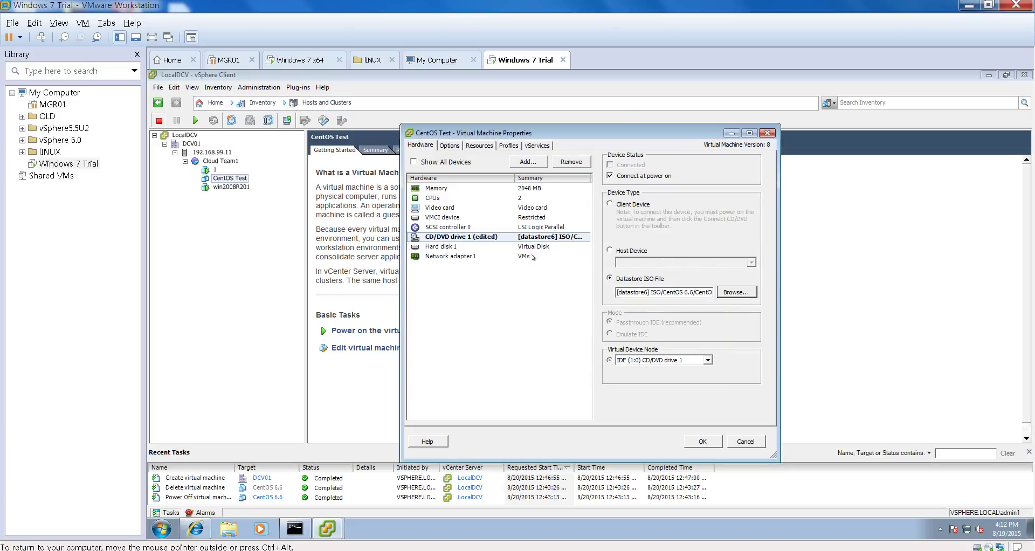
pyautogui.click(700, 441)
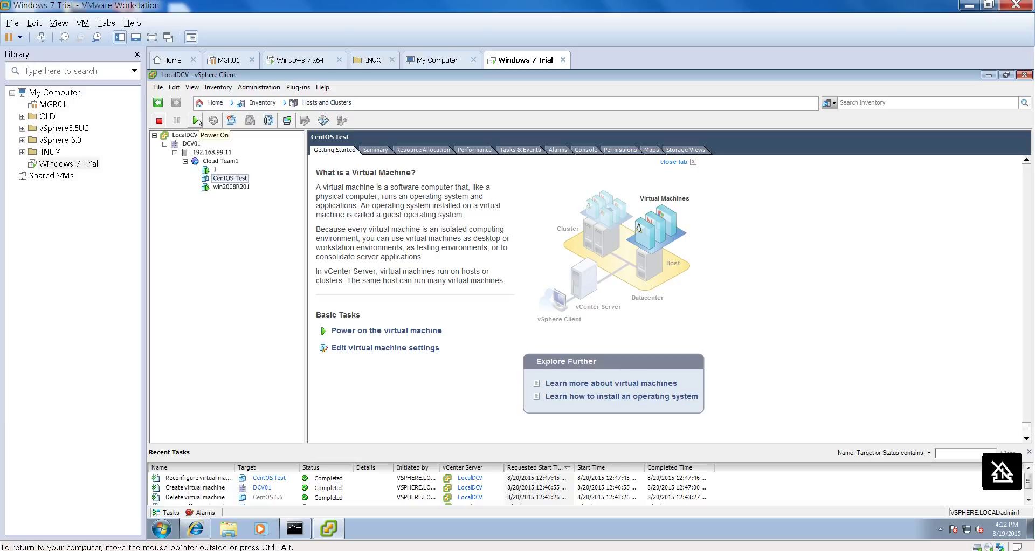
# Step: Power on CentOS Test and open its console to the CentOS 6.6 boot menu
pyautogui.click(197, 120)
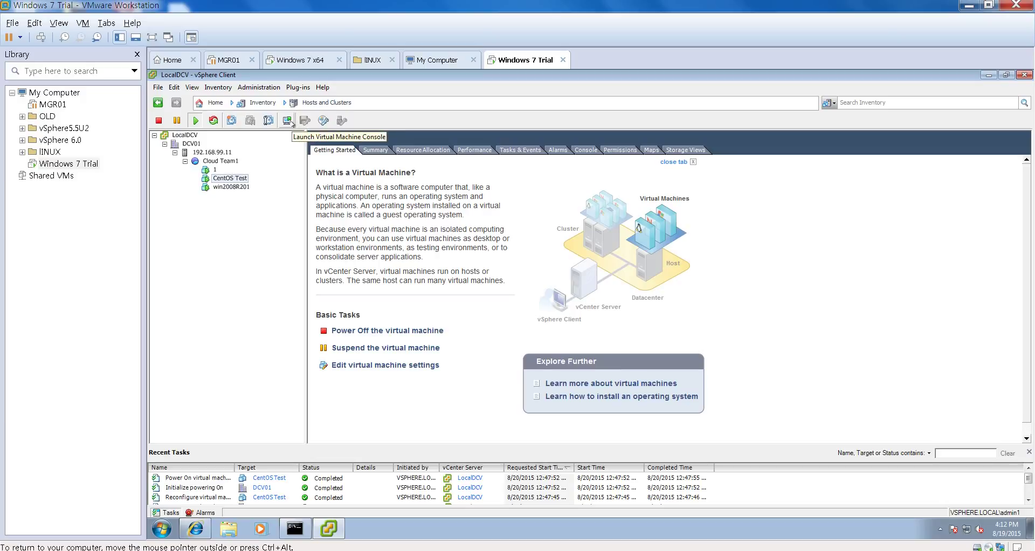
pyautogui.click(288, 121)
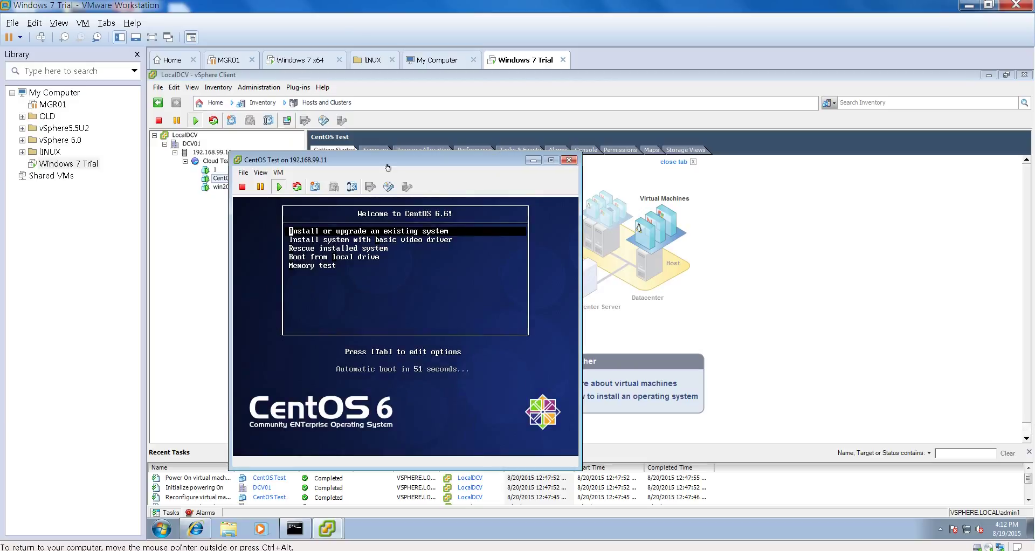
# Step: Move the console window up and to the right, and capture keyboard and mouse input in the VM
pyautogui.moveTo(388, 166); pyautogui.dragTo(474, 147)
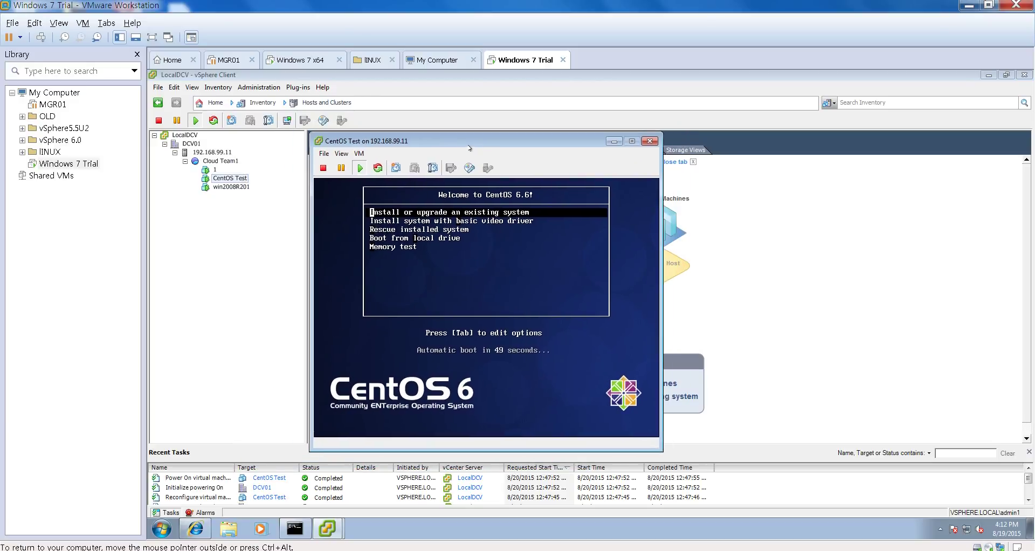
pyautogui.click(449, 302)
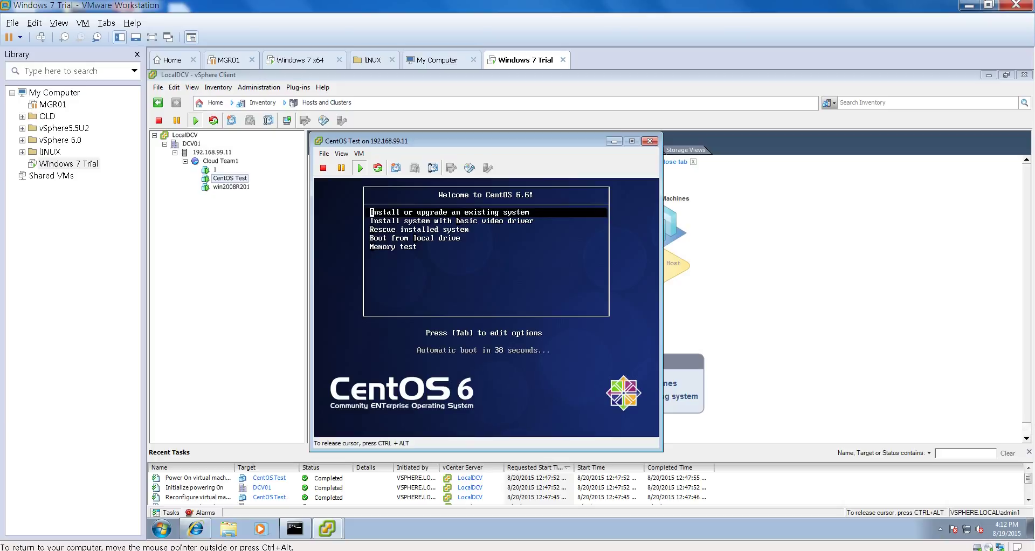
pyautogui.hotkey('ctrl', 'alt')
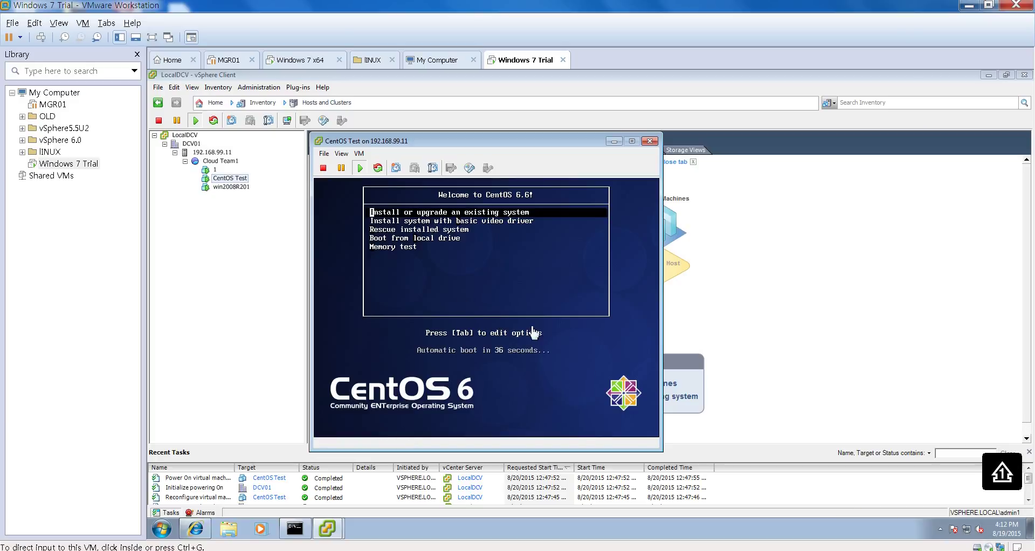
pyautogui.click(531, 331)
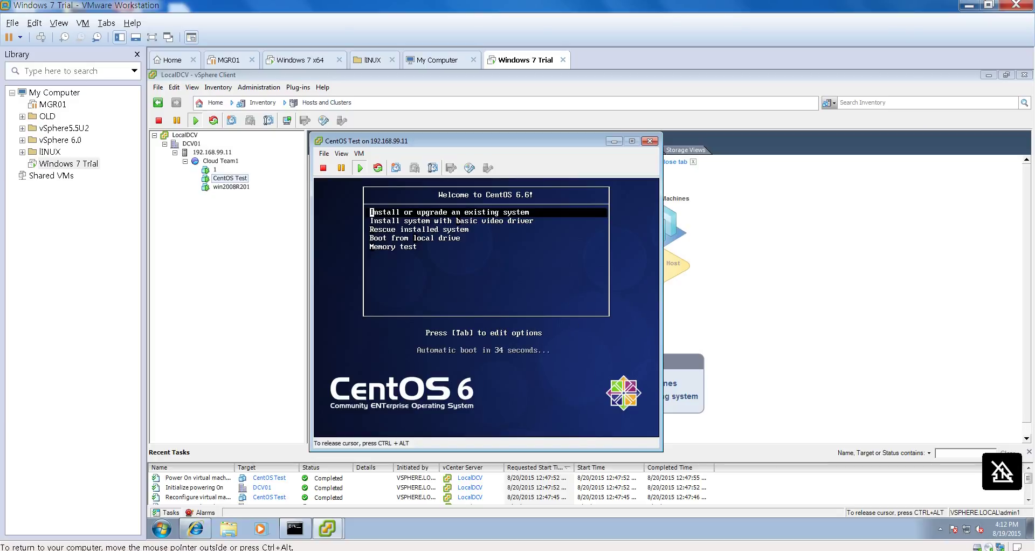
# Step: Boot 'Install or upgrade an existing system' and skip the media test
pyautogui.press('Return')
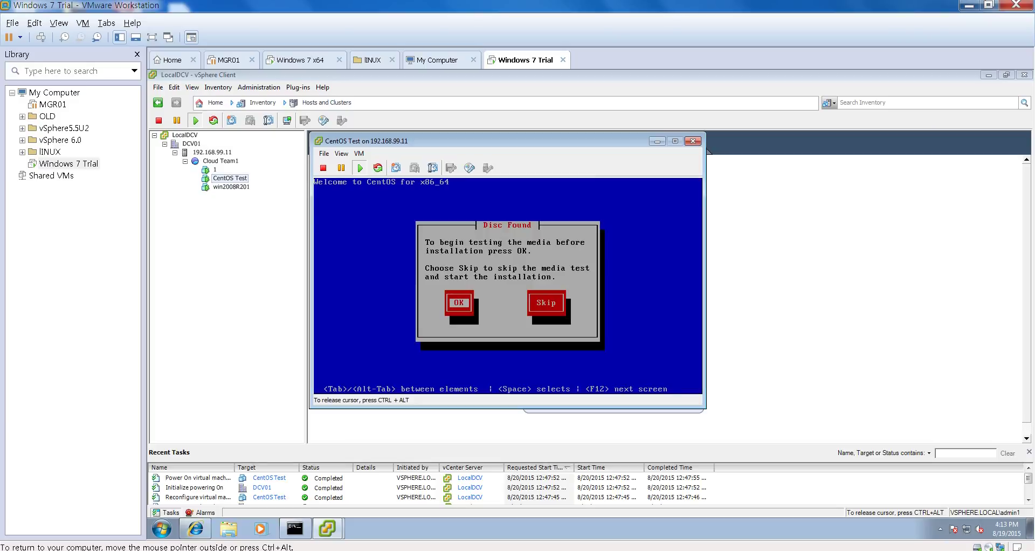
pyautogui.press('Tab')
pyautogui.press('Return')
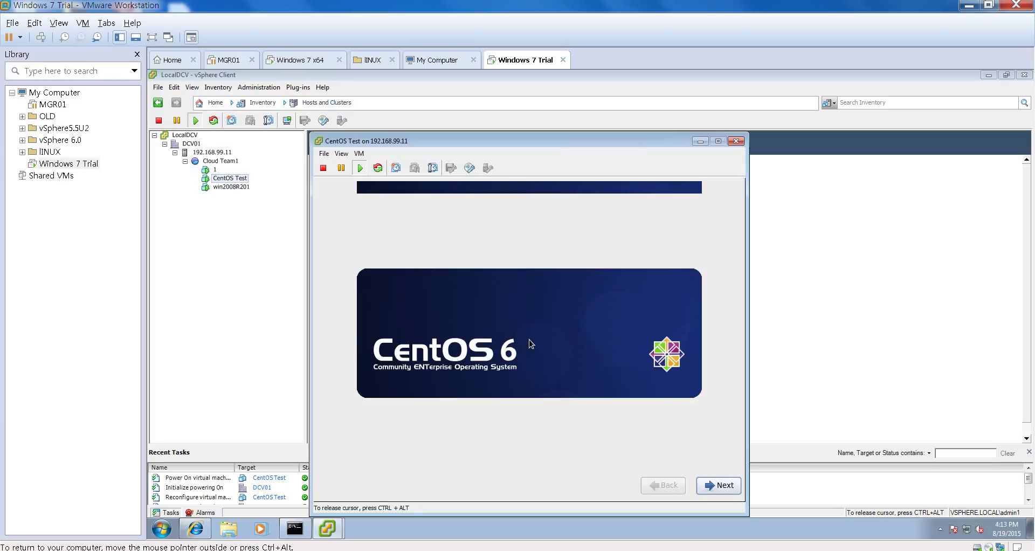
# Step: Get past the welcome screen and select Korean as the installation language
pyautogui.press('Return')
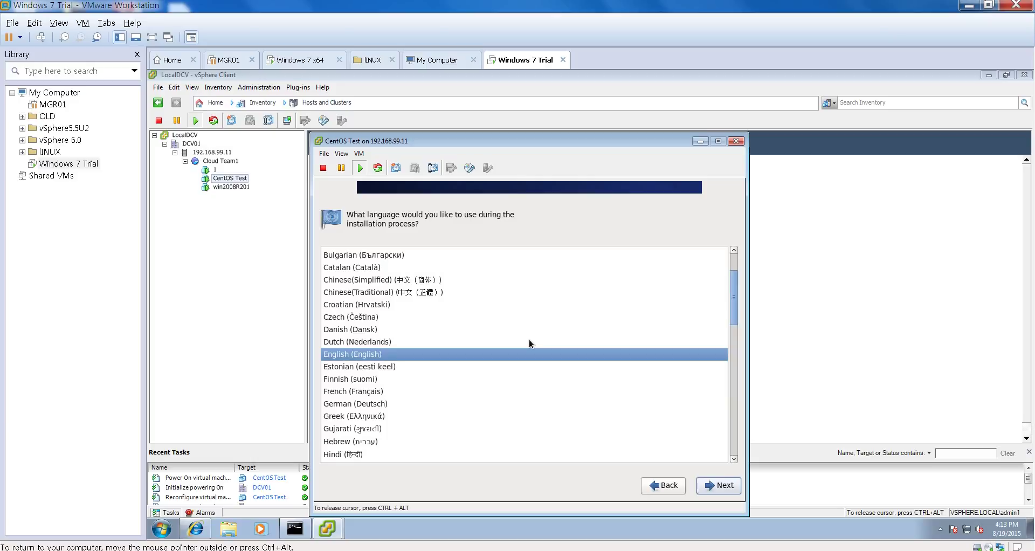
pyautogui.scroll(-5, 529, 344)
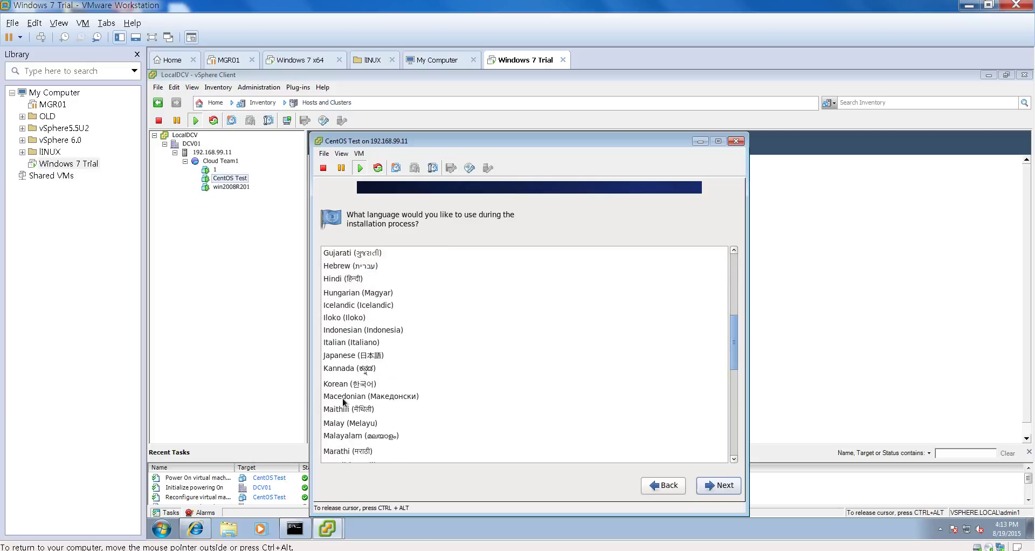
pyautogui.click(354, 384)
pyautogui.scroll(-1, 354, 383)
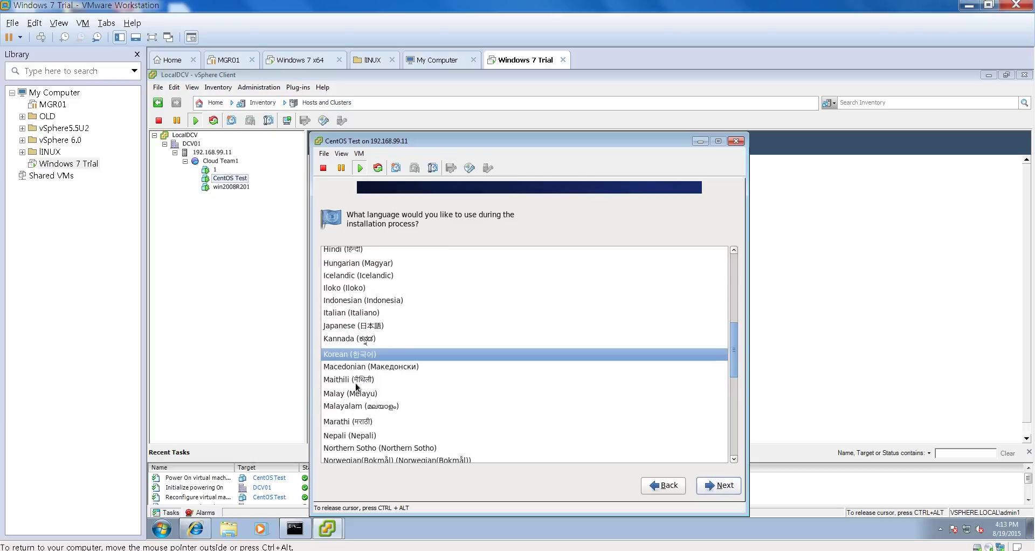
pyautogui.press('Return')
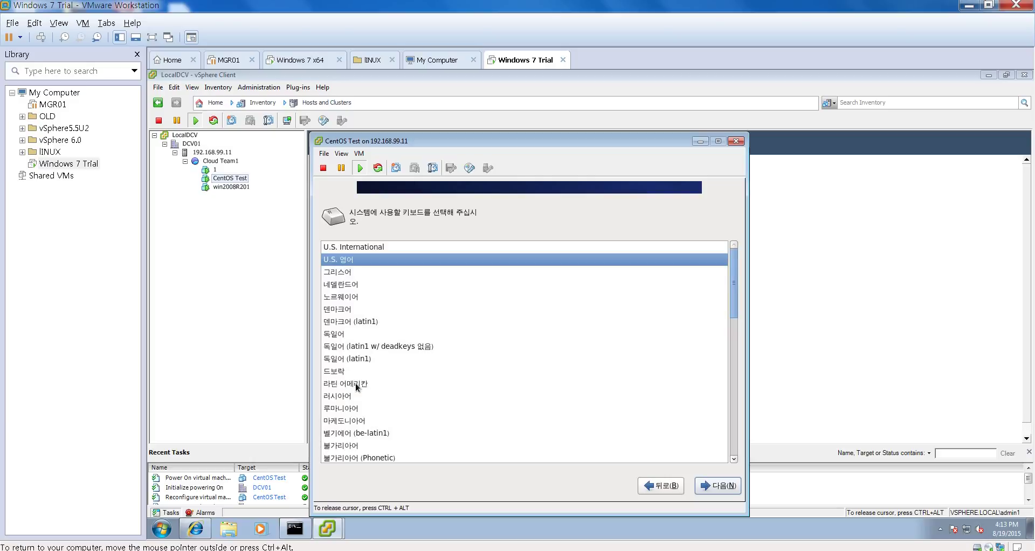
# Step: Keep the U.S. English keyboard and Basic Storage Devices, and discard data on the virtual disk
pyautogui.press('Return')
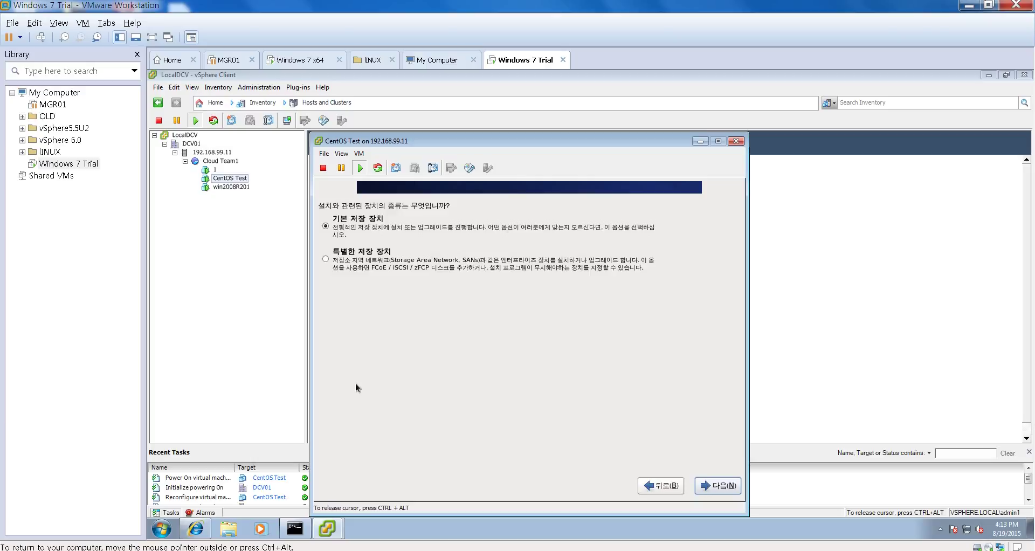
pyautogui.press('Return')
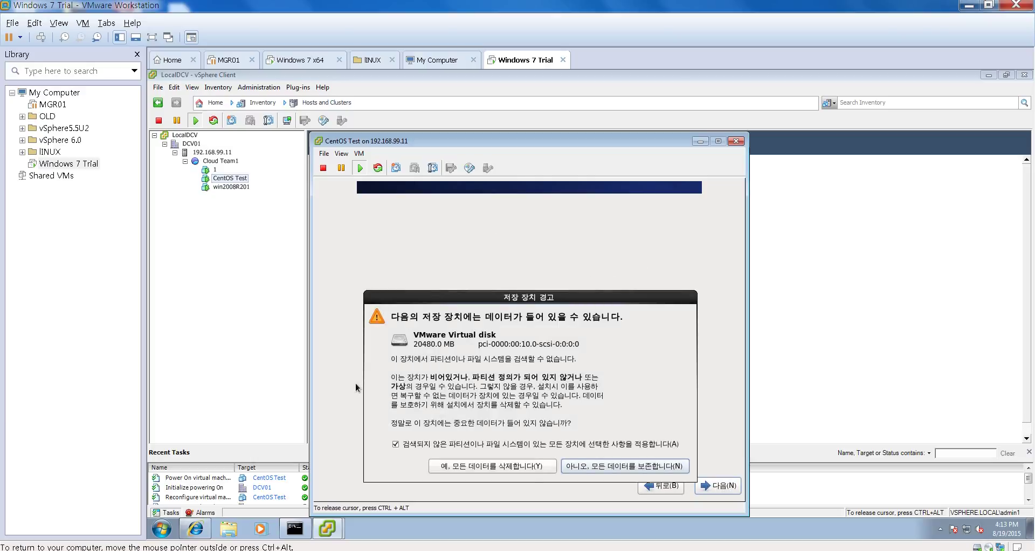
pyautogui.hotkey('alt', 'y')
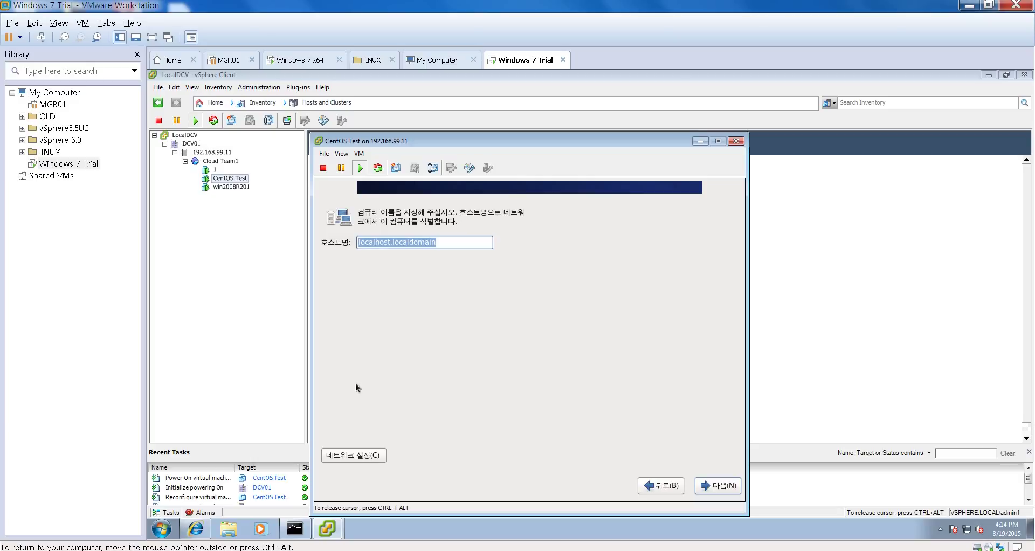
# Step: Set hostname to 'test' and make System eth0 connect automatically via DHCP
pyautogui.write('test')
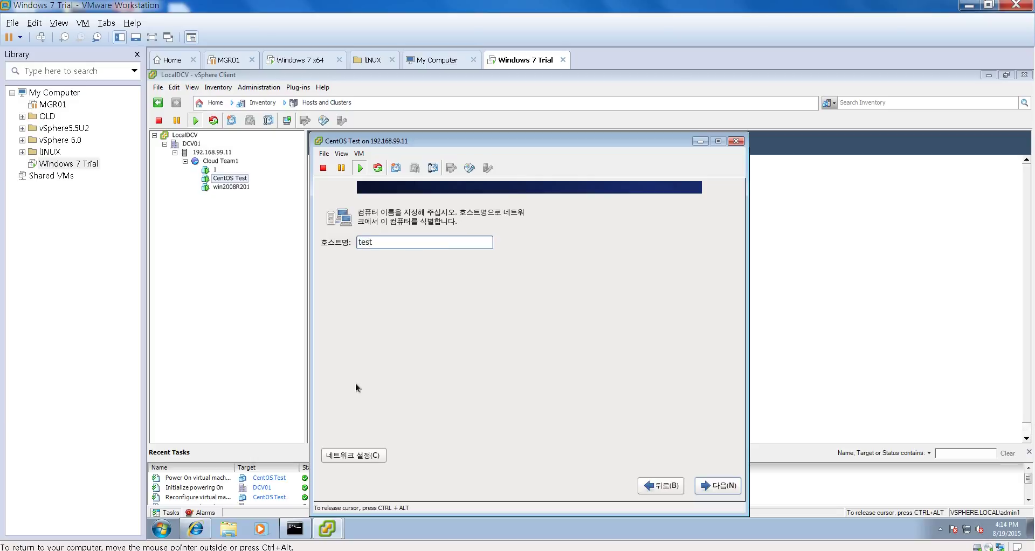
pyautogui.hotkey('alt', 'c')
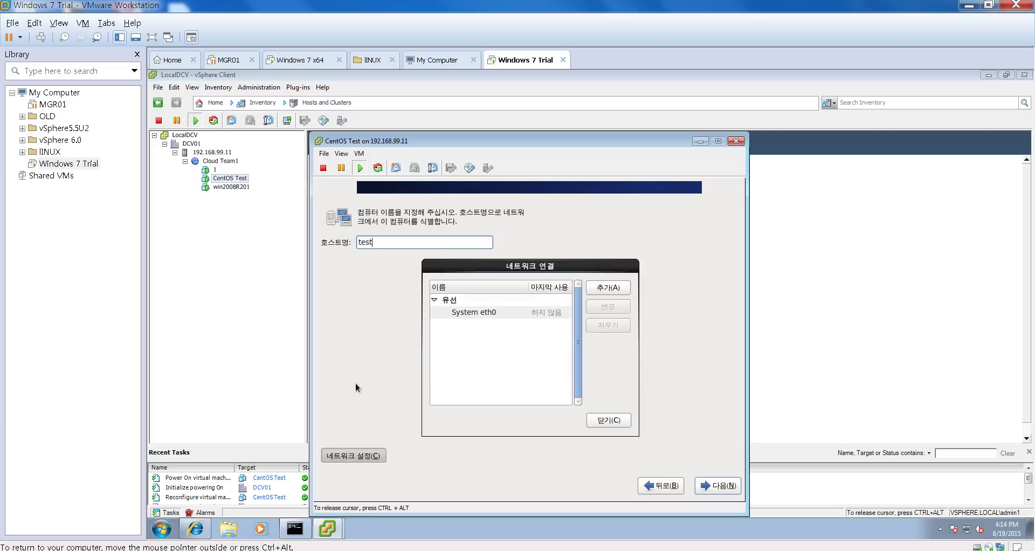
pyautogui.click(453, 313)
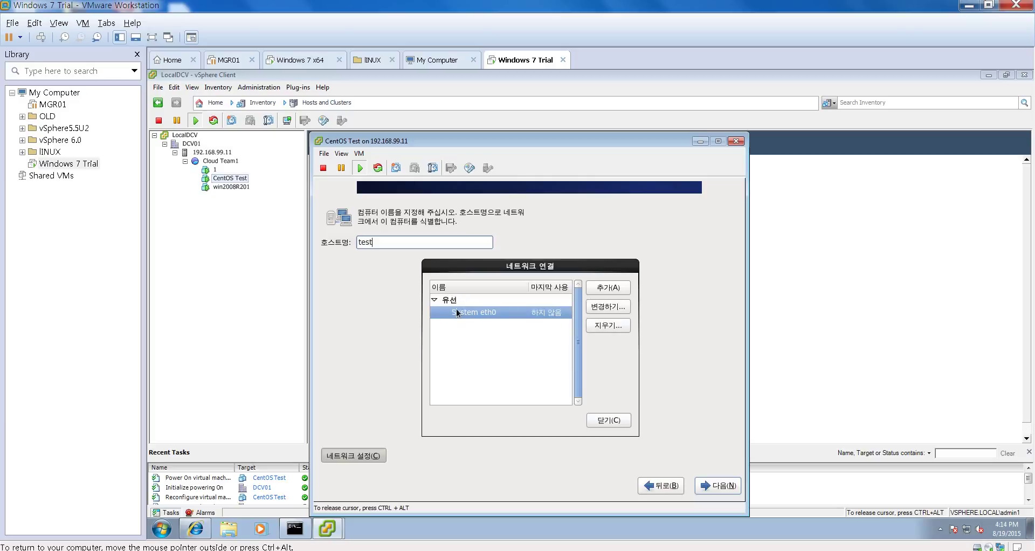
pyautogui.click(604, 306)
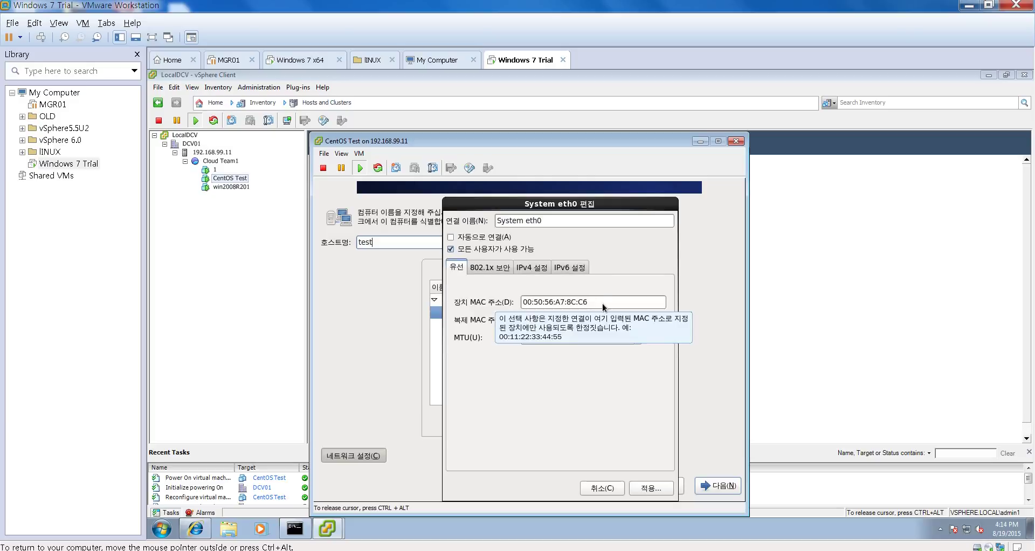
pyautogui.click(451, 238)
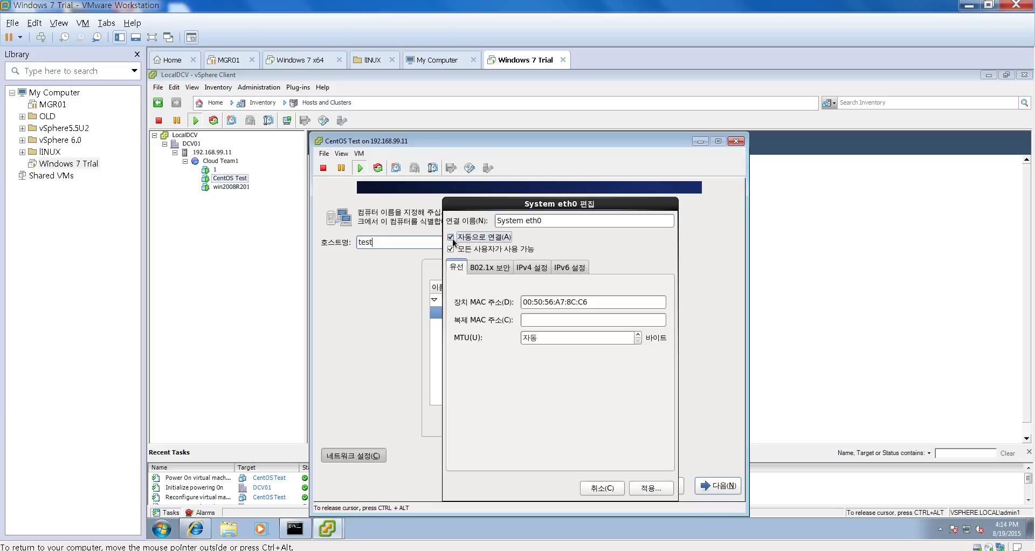
pyautogui.click(527, 268)
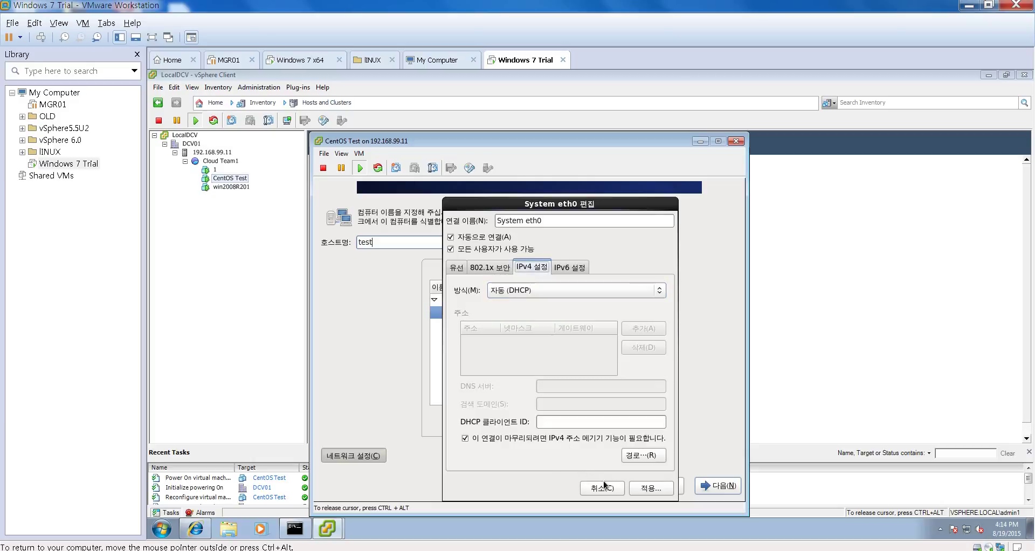
pyautogui.click(634, 489)
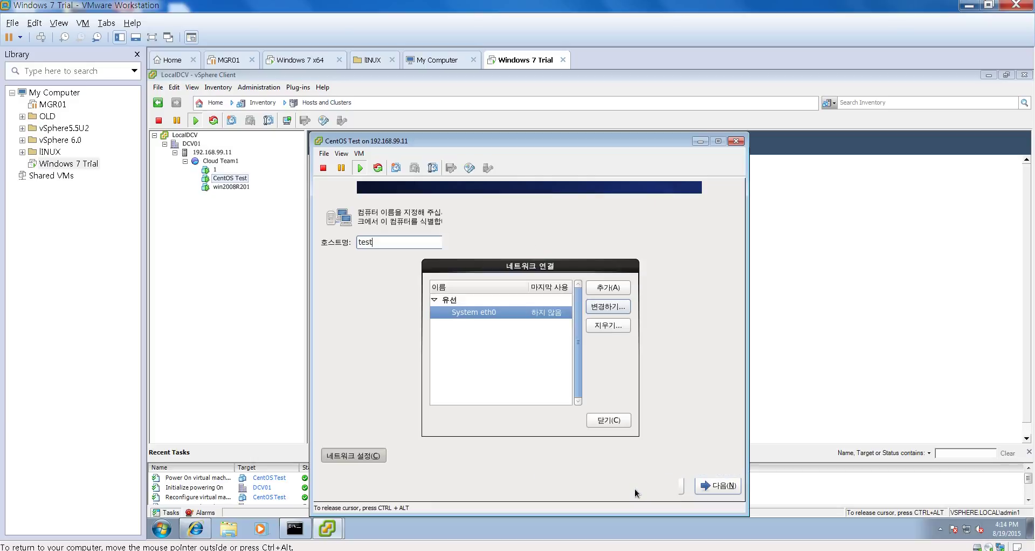